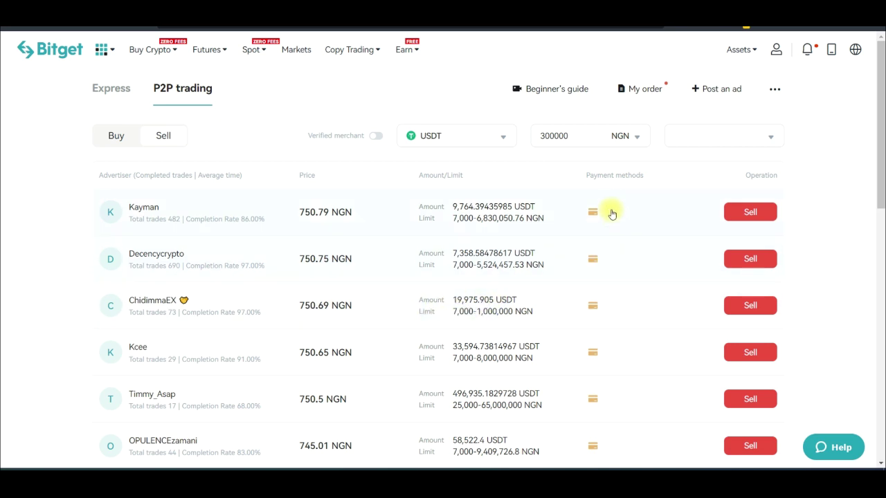
# - Go to the list of my P2P ads and open the online Buy USDT ad for editing
pyautogui.moveTo(638, 100)
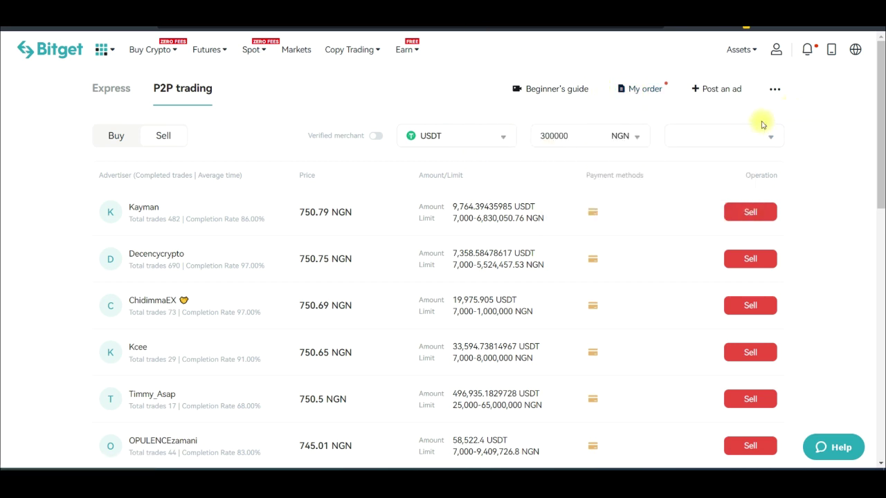
pyautogui.moveTo(775, 91)
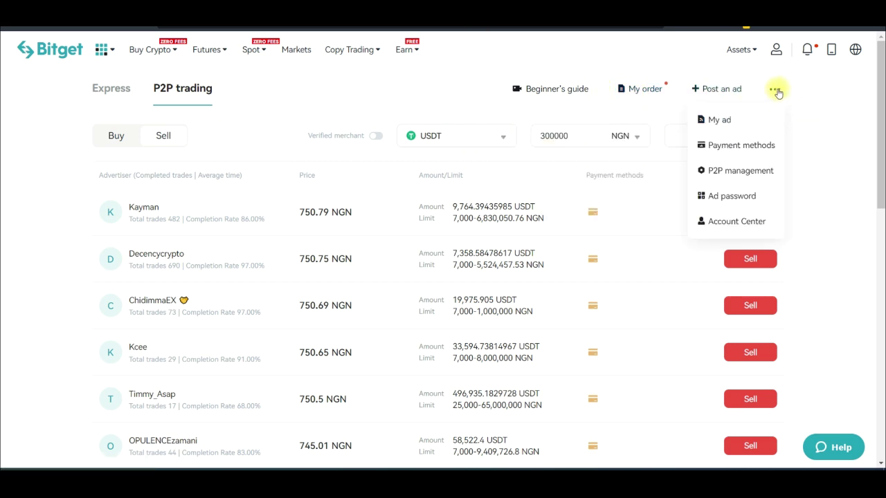
pyautogui.click(724, 119)
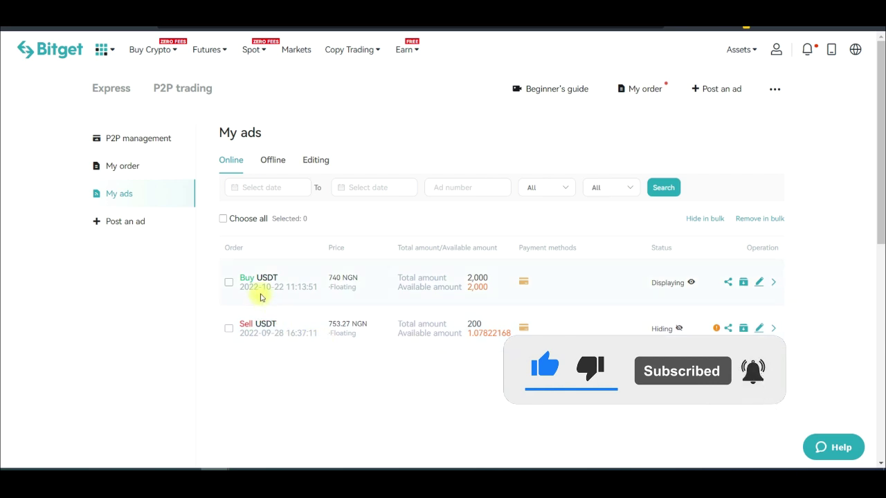
pyautogui.click(758, 283)
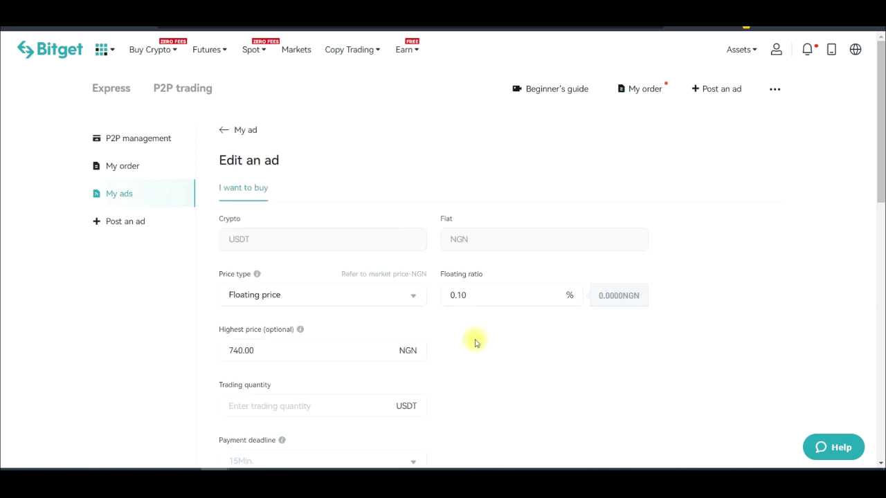
# - Set the Buy USDT ad's highest price to 751.00 NGN
pyautogui.scroll(-2, 277, 263)
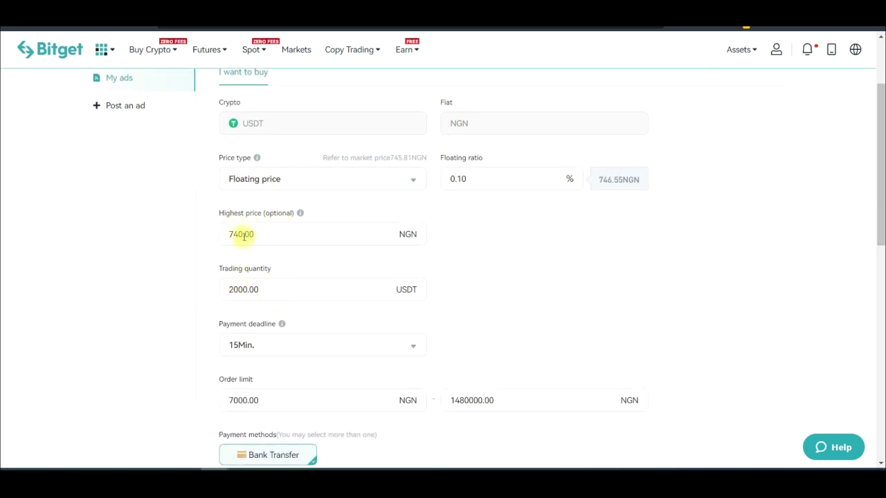
pyautogui.moveTo(235, 235); pyautogui.dragTo(242, 235)
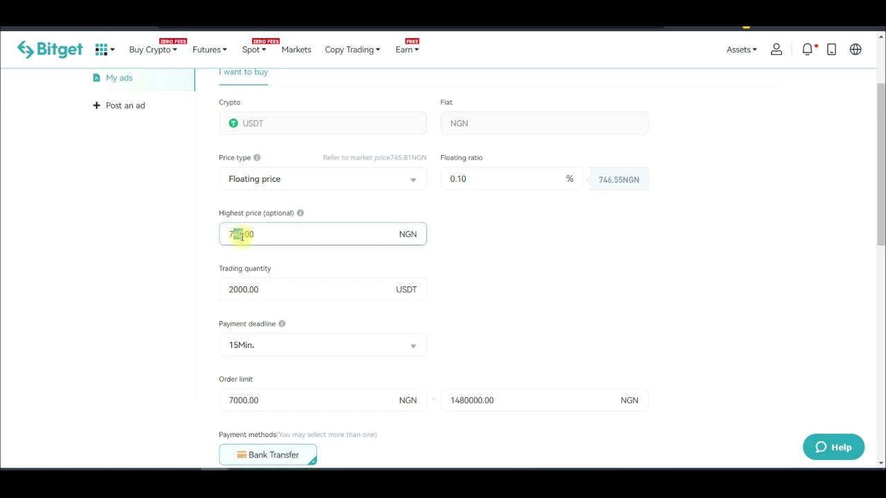
pyautogui.write('51')
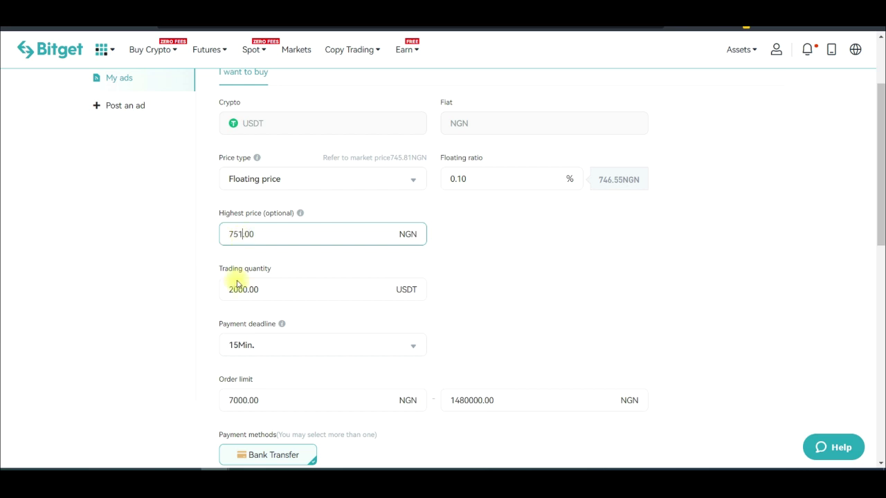
pyautogui.click(450, 242)
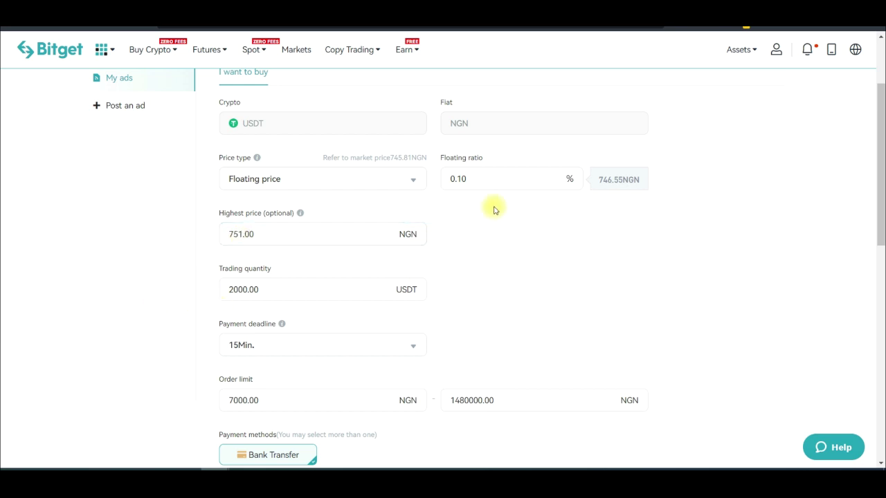
# - Set the ad's floating ratio to 0.7% and save the edit
pyautogui.click(469, 181)
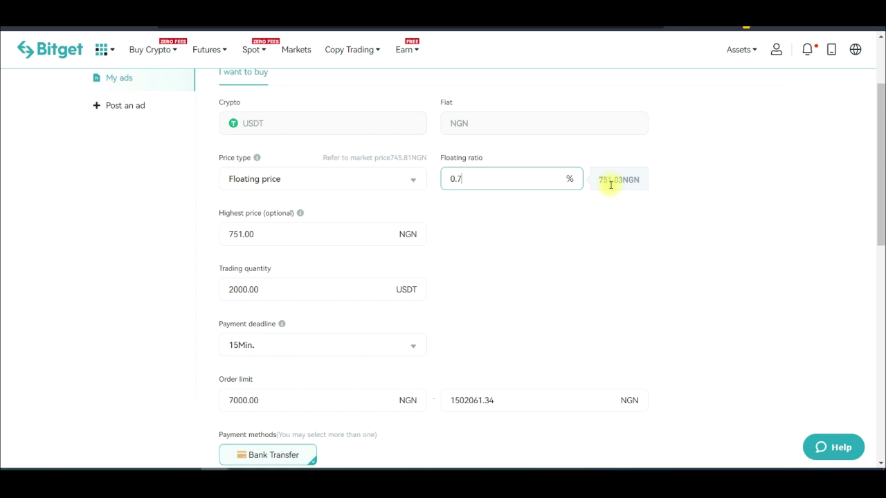
pyautogui.scroll(-3, 595, 274)
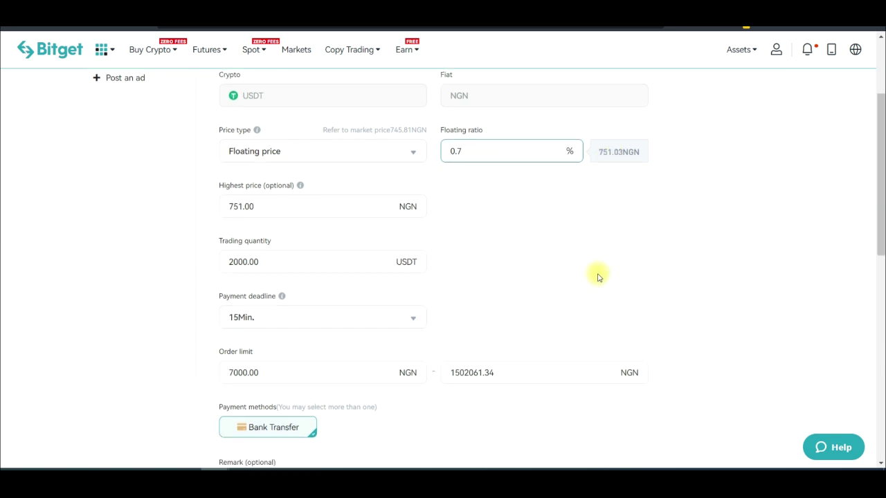
pyautogui.click(317, 361)
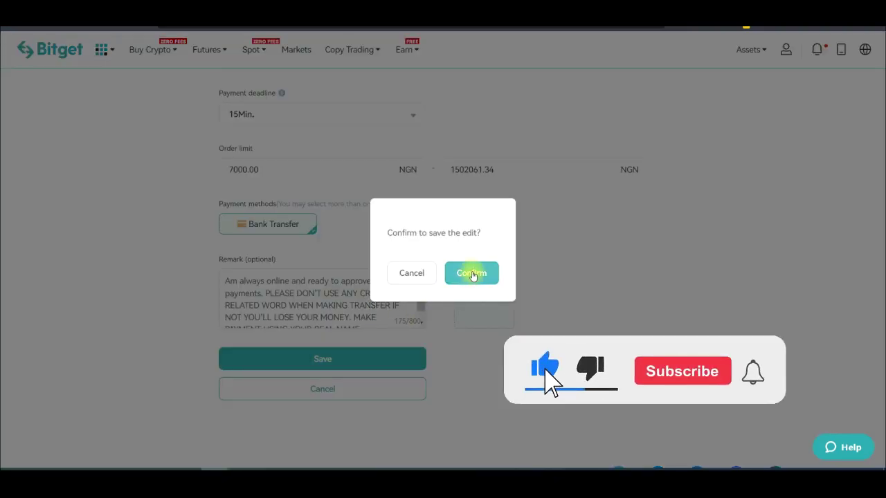
pyautogui.click(470, 274)
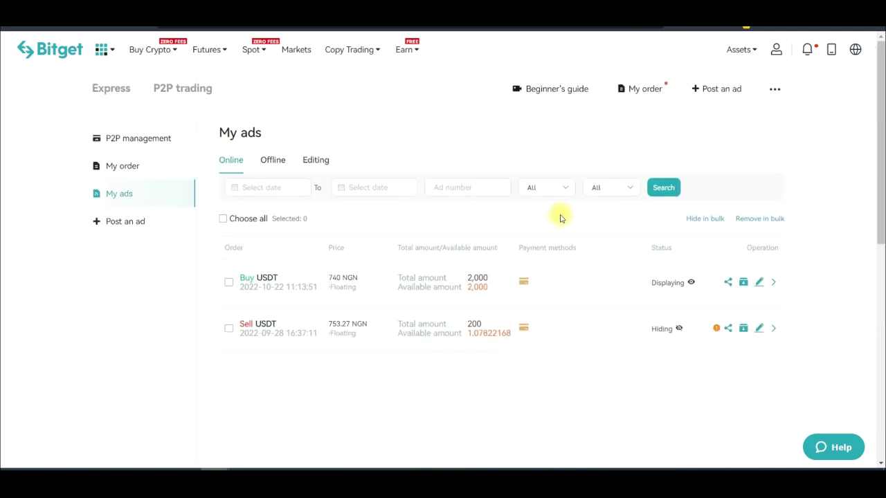
# - Look through the P2P offers for selling USDT to find the edited ad's position, and reload the listing
pyautogui.click(179, 88)
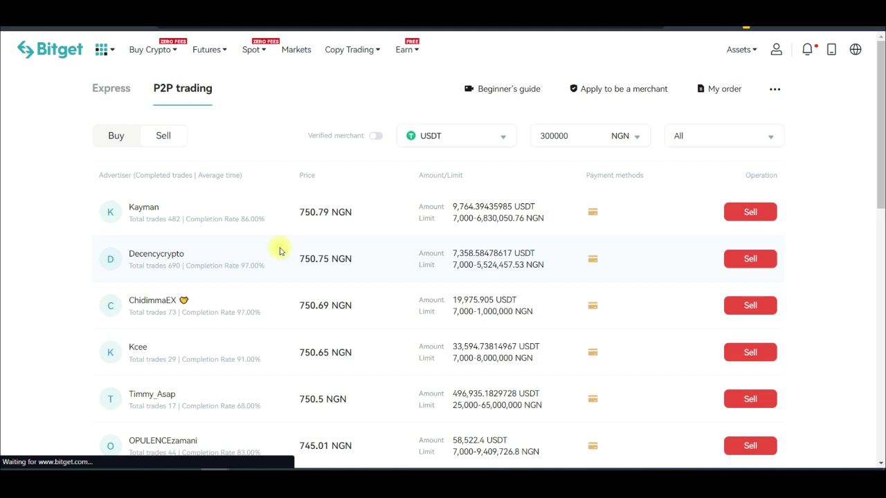
pyautogui.scroll(-5, 337, 316)
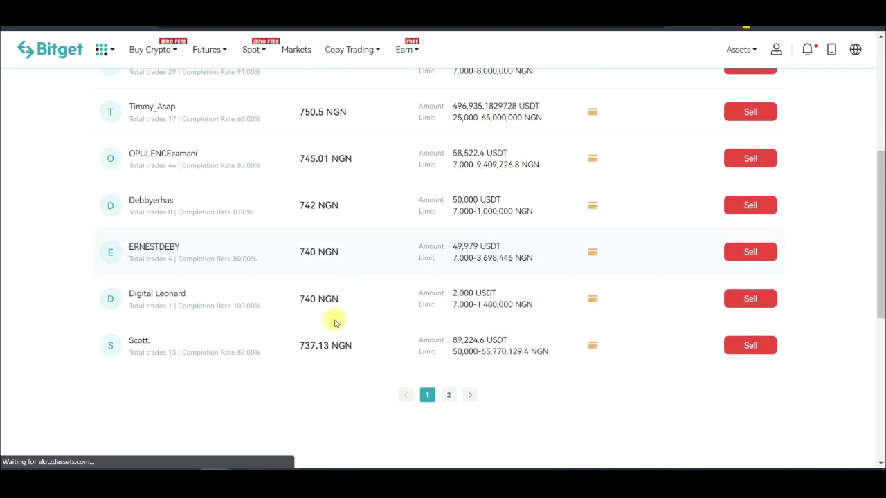
pyautogui.scroll(5, 306, 329)
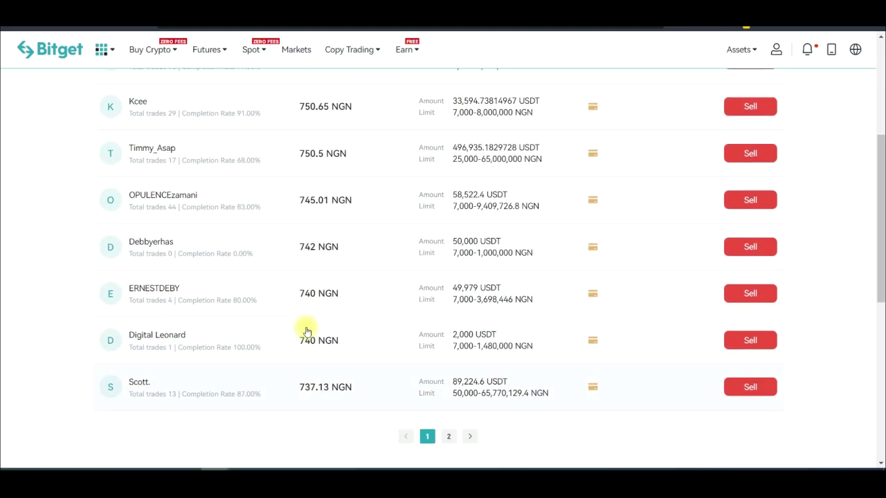
pyautogui.scroll(-2, 287, 281)
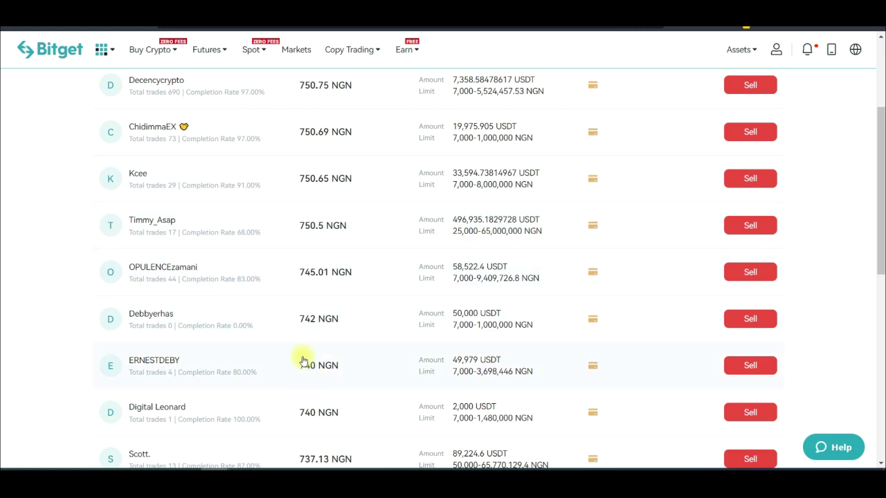
pyautogui.scroll(-1, 305, 412)
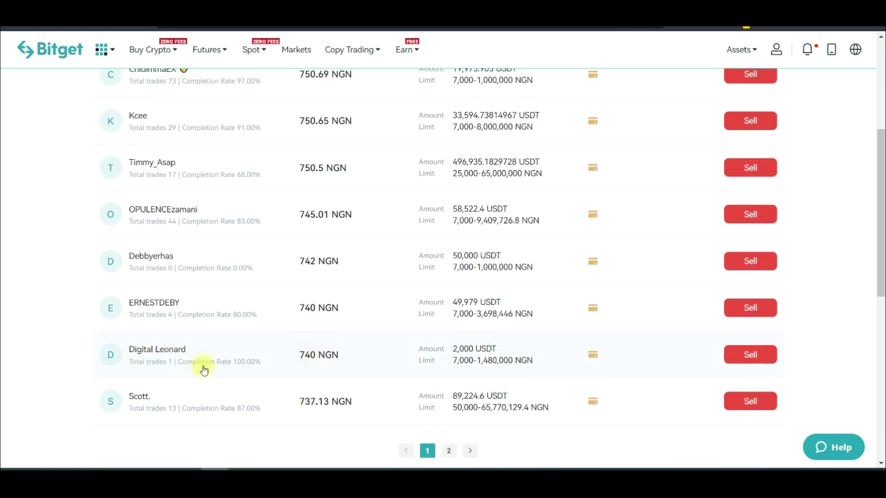
pyautogui.scroll(2, 337, 188)
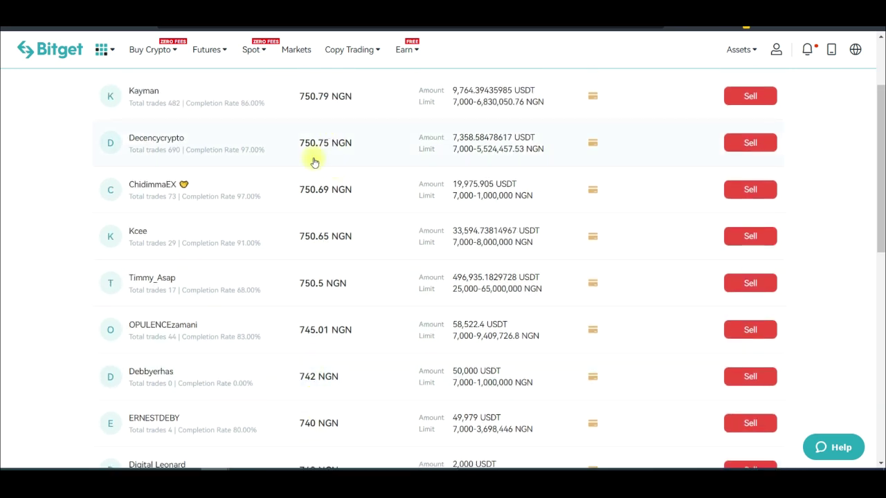
pyautogui.scroll(2, 322, 166)
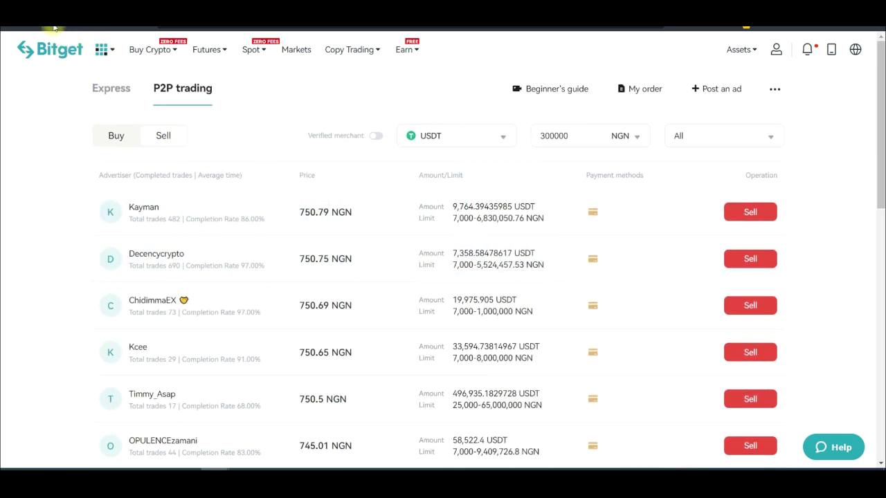
pyautogui.press('F5')
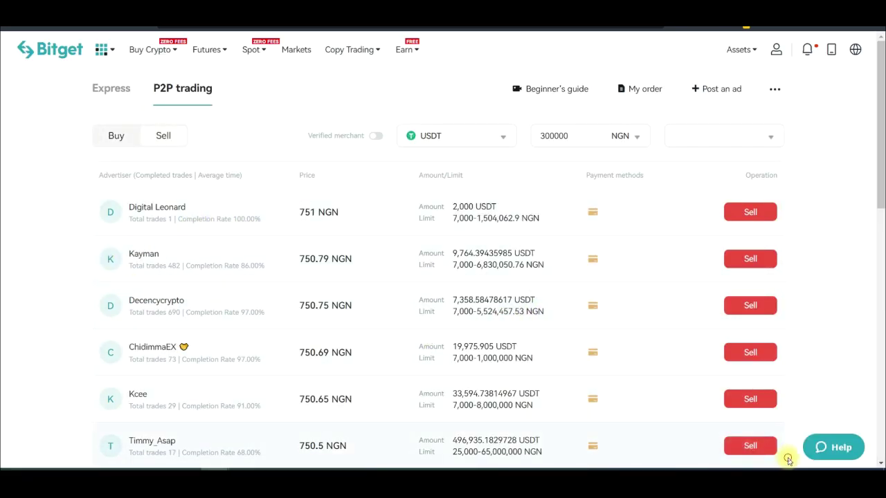
# - Examine the first-ranked offer's advertiser, price, available amount and order limit
pyautogui.moveTo(134, 235)
pyautogui.mouseDown()
pyautogui.moveTo(198, 212)
pyautogui.moveTo(89, 223)
pyautogui.moveTo(132, 233)
pyautogui.mouseUp()
pyautogui.moveTo(303, 226)
pyautogui.mouseDown()
pyautogui.moveTo(316, 229)
pyautogui.moveTo(332, 199)
pyautogui.moveTo(308, 234)
pyautogui.mouseUp()
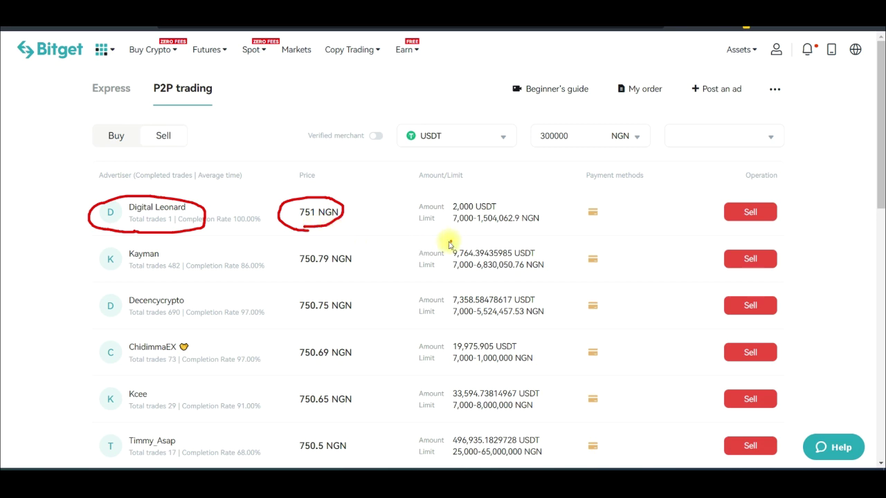
pyautogui.moveTo(458, 206)
pyautogui.mouseDown()
pyautogui.moveTo(456, 217)
pyautogui.moveTo(468, 216)
pyautogui.moveTo(467, 200)
pyautogui.moveTo(452, 203)
pyautogui.moveTo(473, 222)
pyautogui.moveTo(504, 217)
pyautogui.mouseUp()
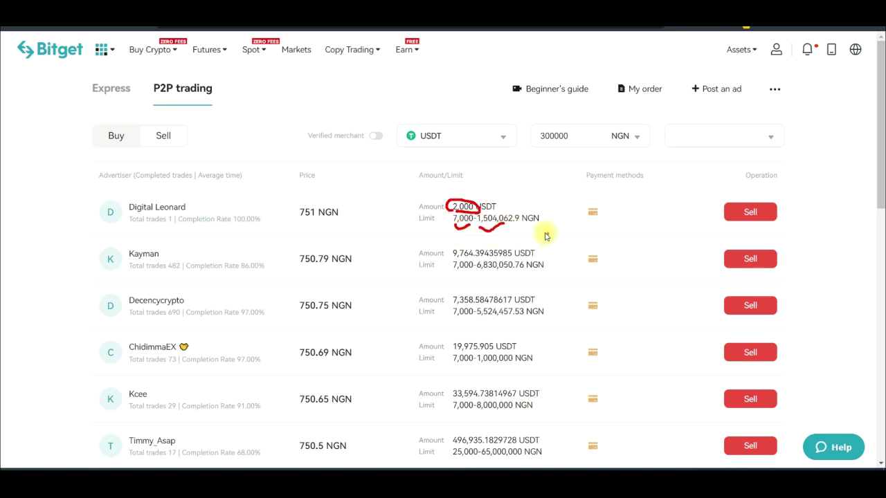
pyautogui.moveTo(329, 225)
pyautogui.mouseDown()
pyautogui.moveTo(272, 201)
pyautogui.moveTo(341, 230)
pyautogui.mouseUp()
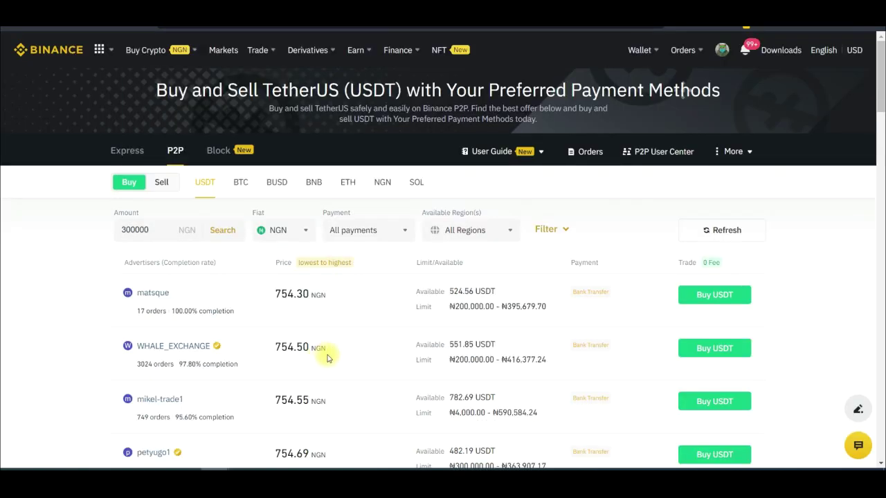
# - Switch to Binance P2P and examine the first USDT sell offer's limit and price, with the amount filter at 1000000 NGN
pyautogui.scroll(-2, 151, 328)
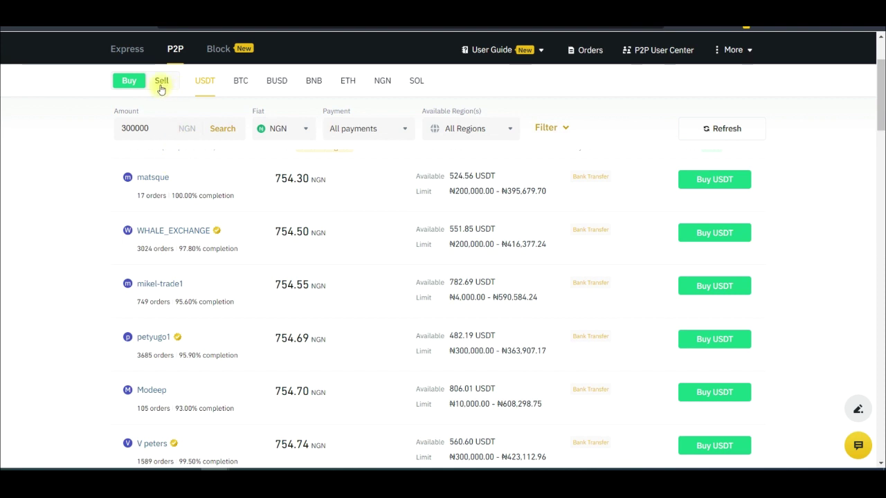
pyautogui.click(161, 80)
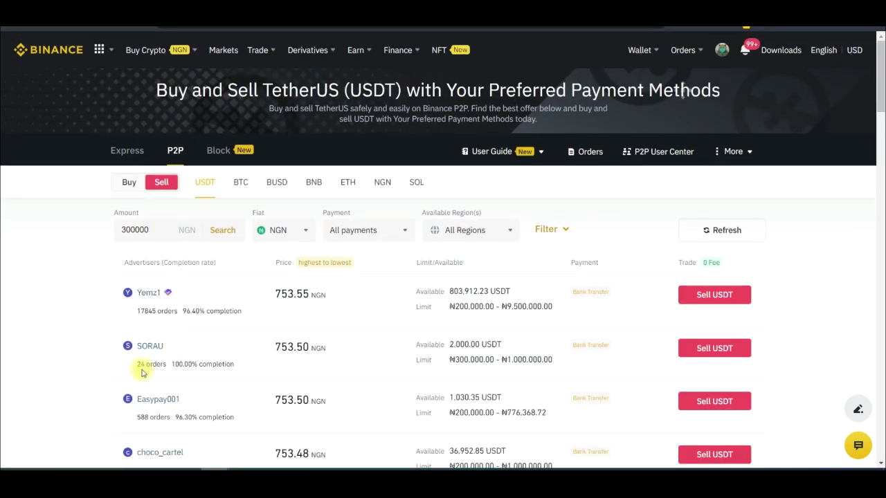
pyautogui.scroll(-1, 131, 342)
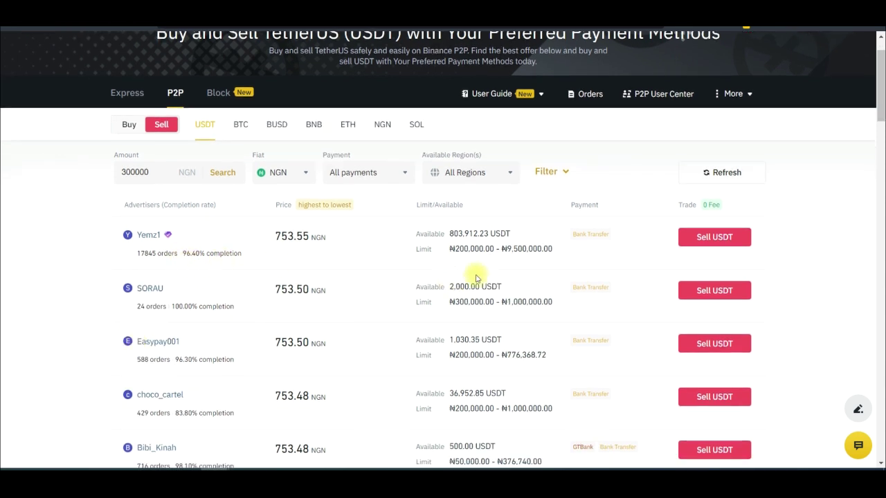
pyautogui.moveTo(448, 253); pyautogui.dragTo(527, 249)
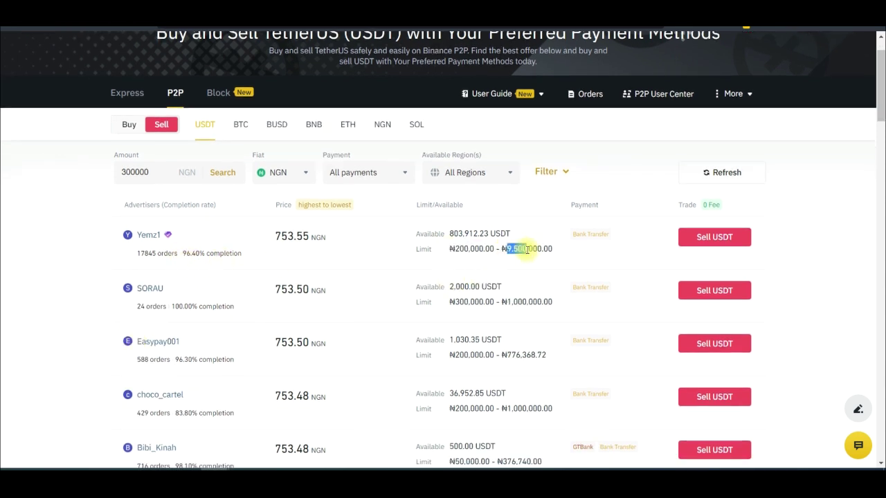
pyautogui.moveTo(276, 238); pyautogui.dragTo(298, 238)
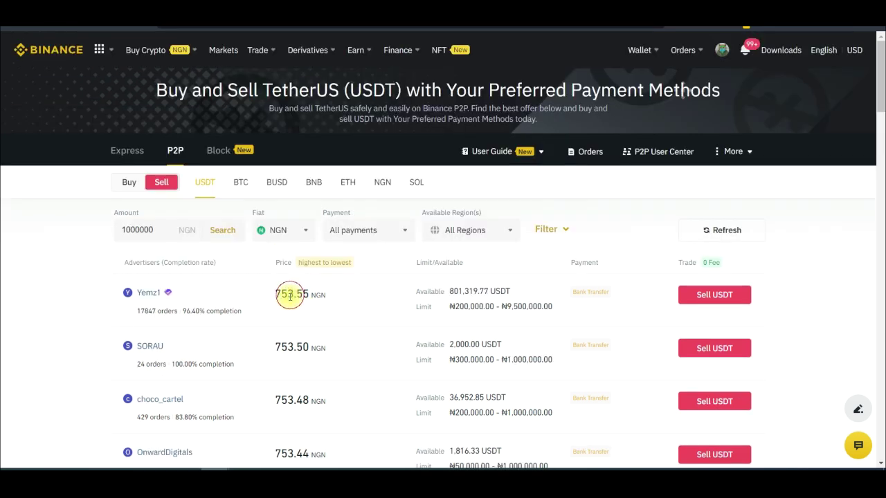
pyautogui.moveTo(288, 295); pyautogui.dragTo(323, 294)
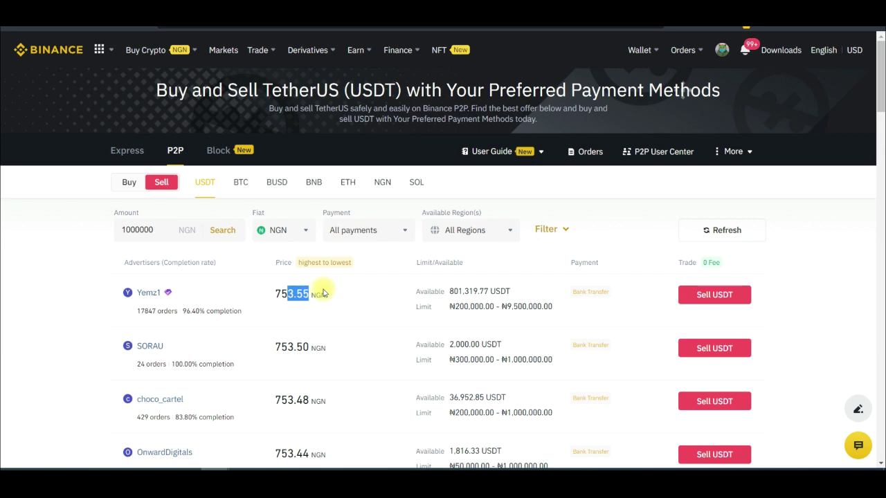
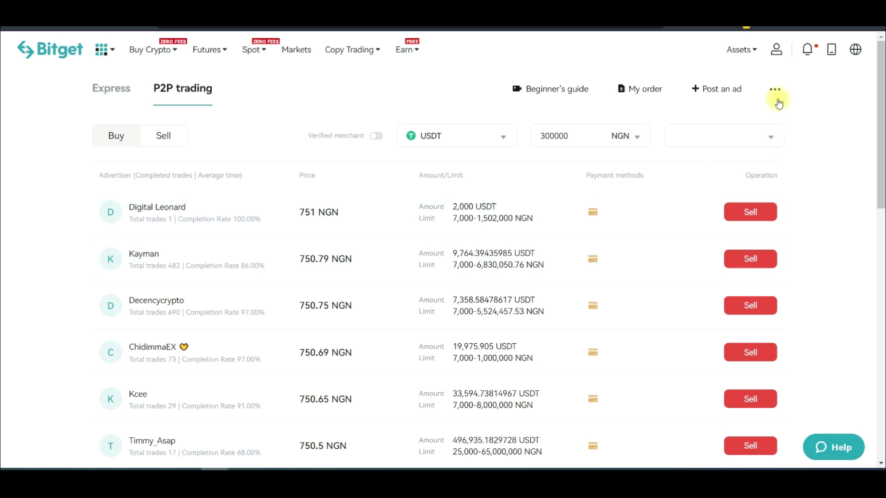
# - Return to Bitget and reopen the Buy USDT ad for editing from the list of my ads
pyautogui.moveTo(775, 89)
pyautogui.click(723, 123)
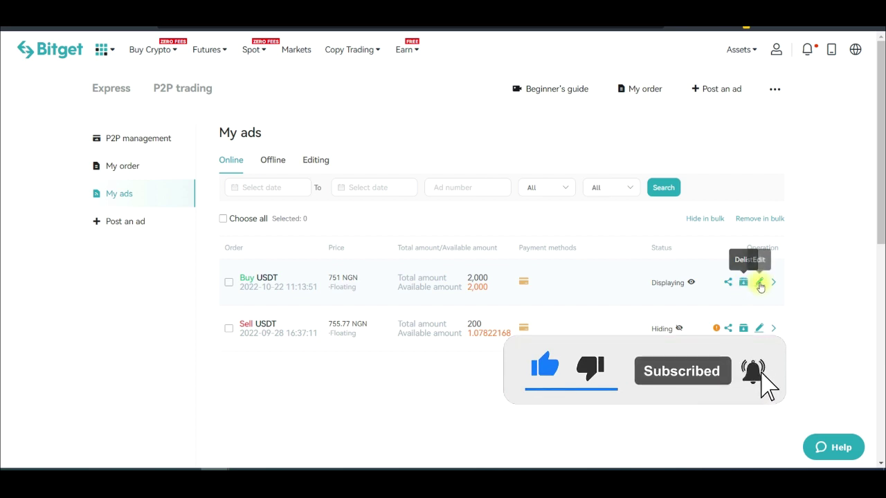
pyautogui.click(758, 283)
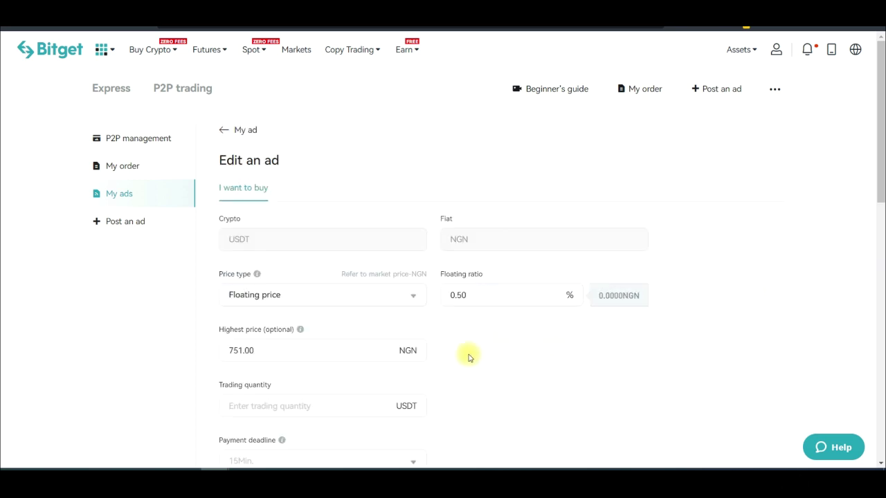
# - Set the Buy USDT ad's highest price to 730 NGN and its floating ratio to 0.1%
pyautogui.scroll(-1, 305, 332)
pyautogui.moveTo(244, 292)
pyautogui.mouseDown()
pyautogui.moveTo(263, 290)
pyautogui.moveTo(256, 294)
pyautogui.mouseUp()
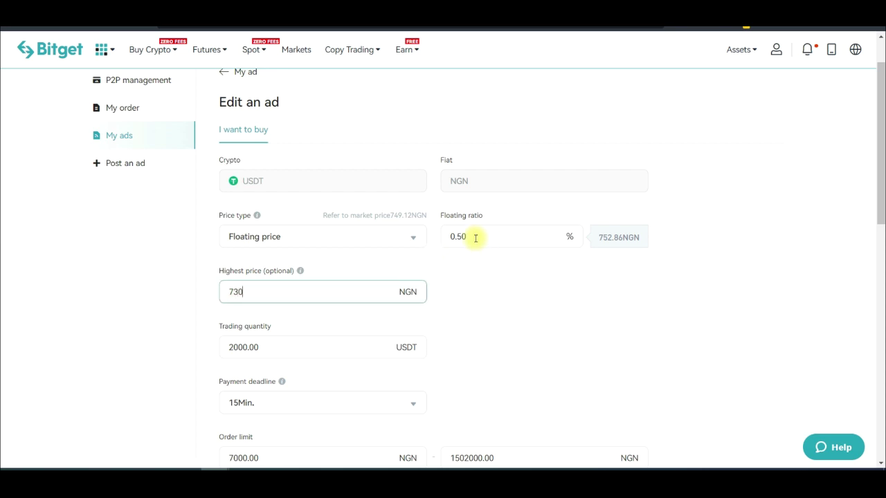
pyautogui.moveTo(473, 237); pyautogui.dragTo(475, 237)
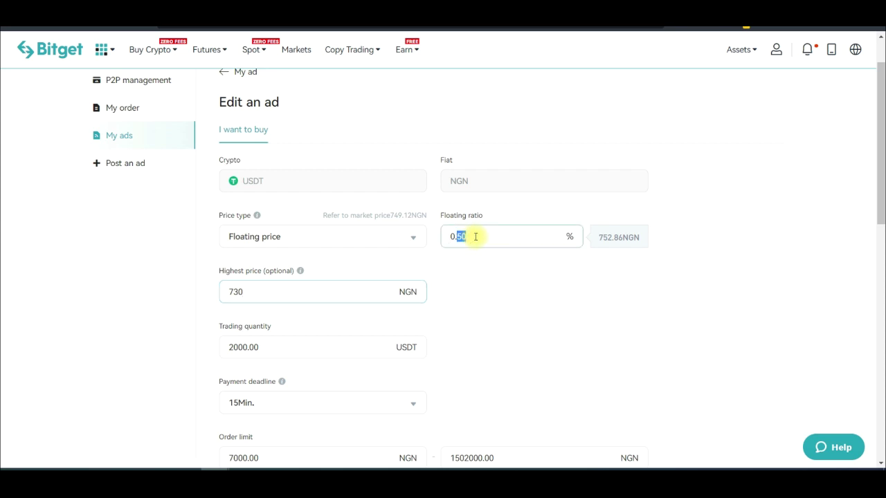
pyautogui.write('0.1')
pyautogui.click(581, 272)
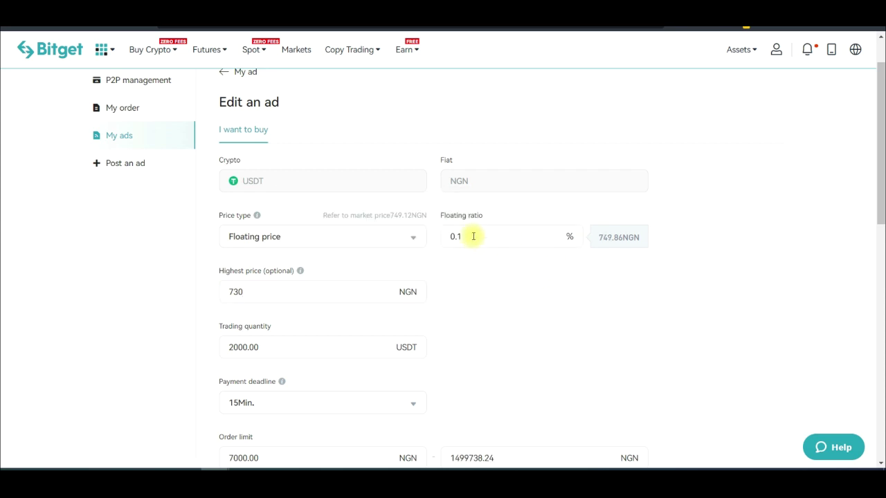
# - Save the edited Buy USDT ad and confirm the edit
pyautogui.click(474, 237)
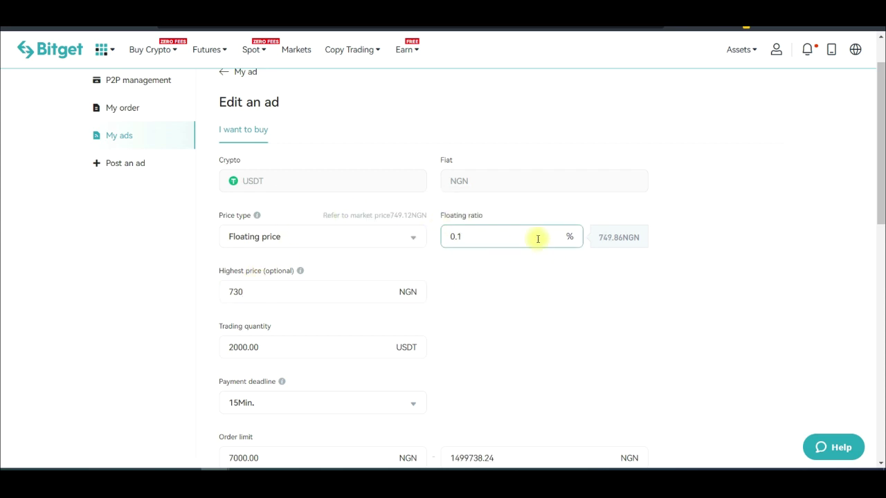
pyautogui.doubleClick(604, 236)
pyautogui.click(563, 311)
pyautogui.scroll(-1, 390, 306)
pyautogui.scroll(-3, 389, 306)
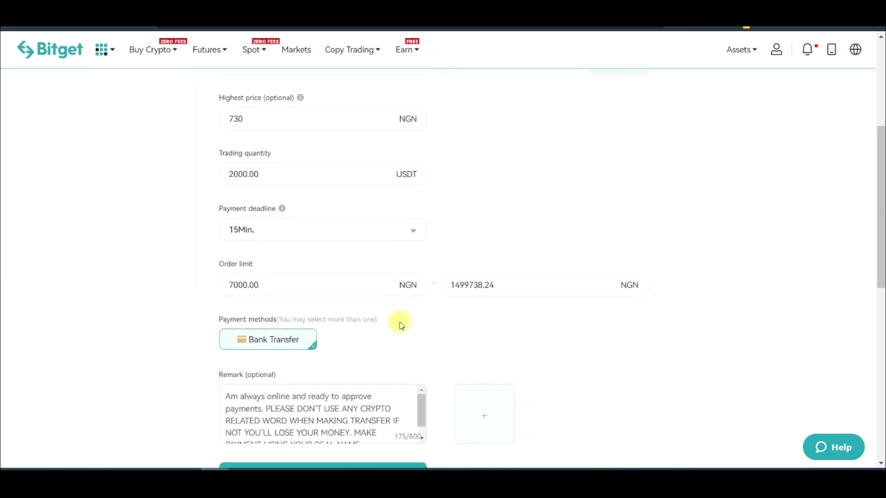
pyautogui.click(331, 417)
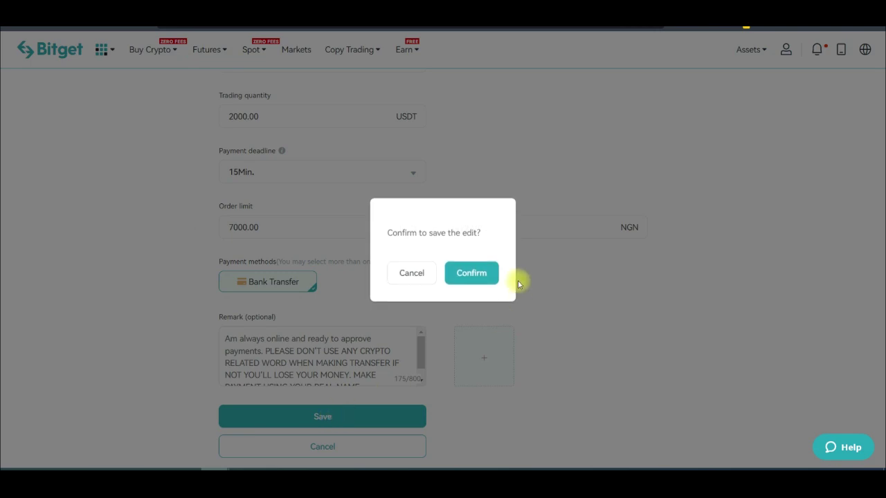
pyautogui.click(476, 281)
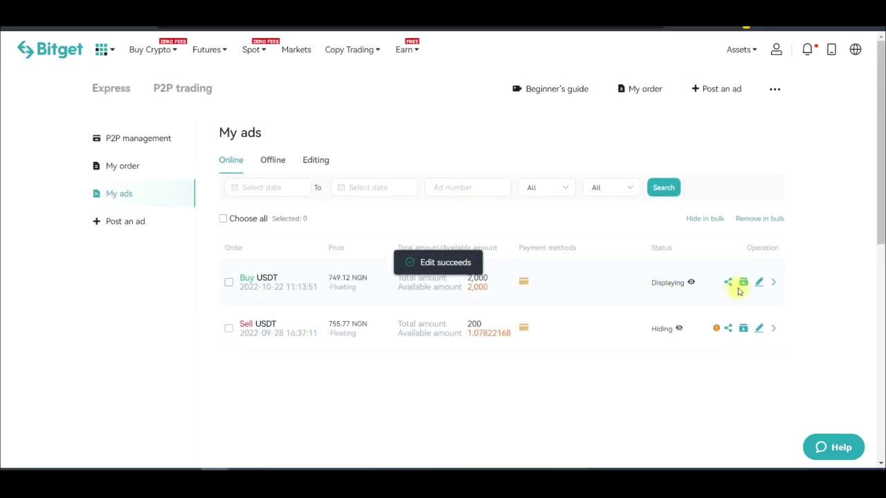
# - Delist the Buy USDT ad from the online ads and open the list of offline ads
pyautogui.click(743, 283)
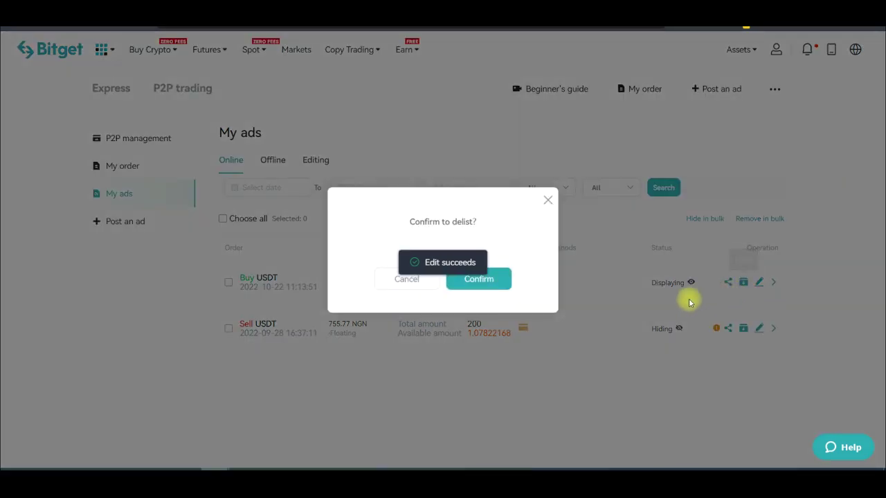
pyautogui.click(495, 277)
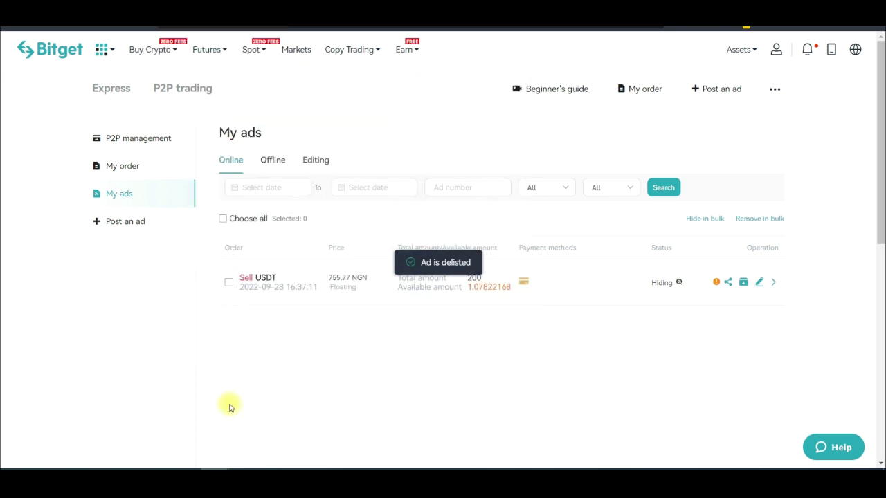
pyautogui.click(272, 162)
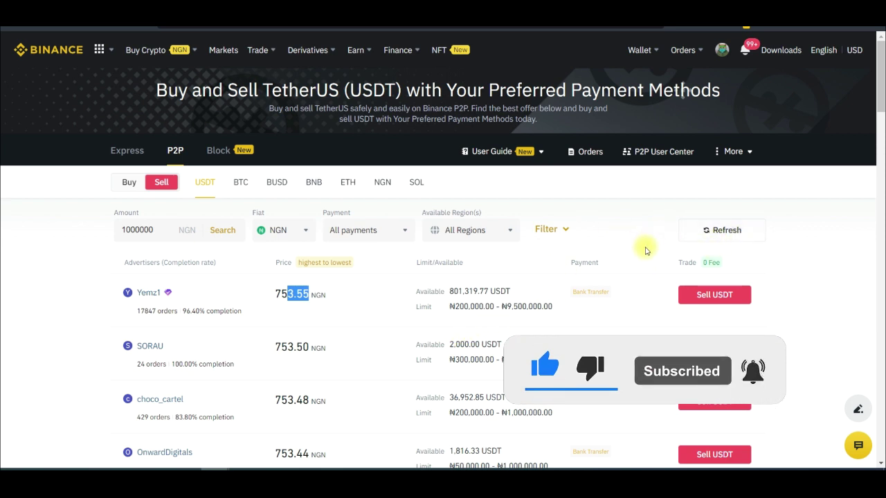
# - On Binance, open a crypto deposit from the Fiat and Spot wallet and choose USDT as the coin
pyautogui.moveTo(638, 49)
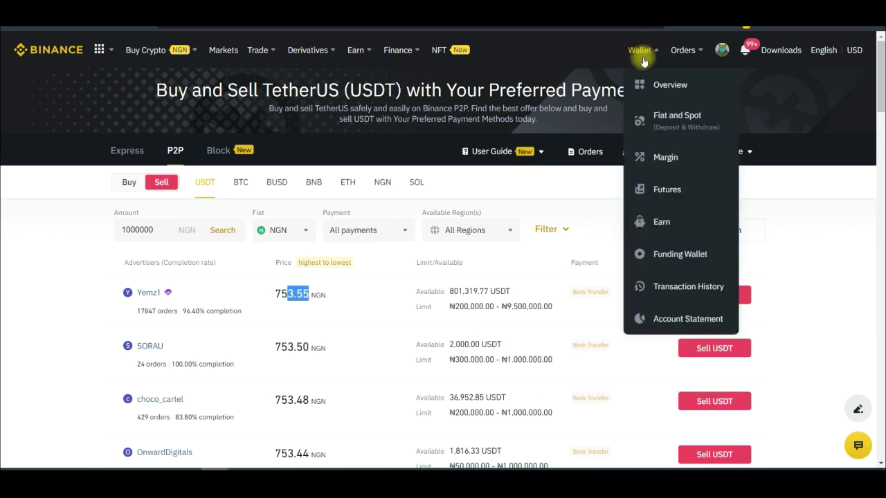
pyautogui.click(671, 122)
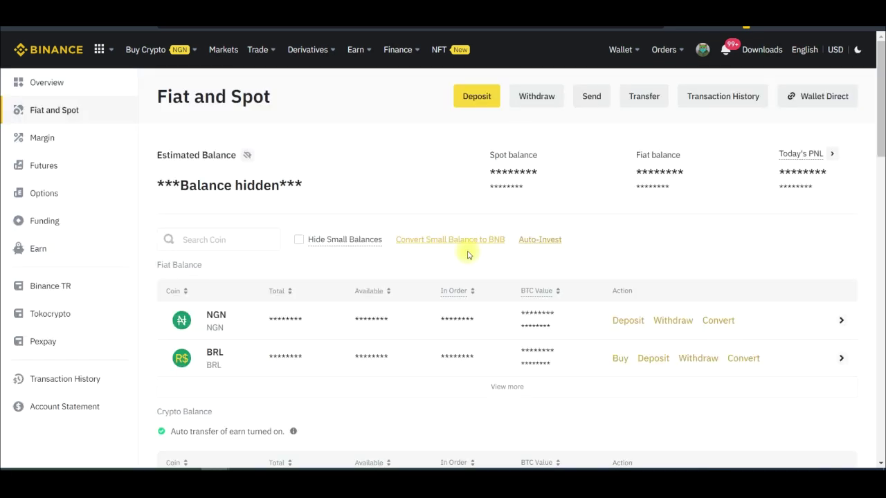
pyautogui.click(471, 97)
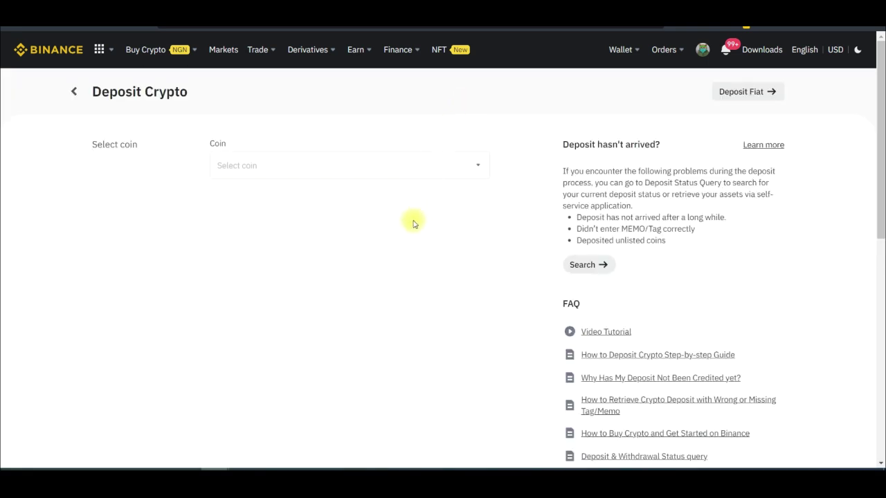
pyautogui.click(310, 166)
pyautogui.click(388, 278)
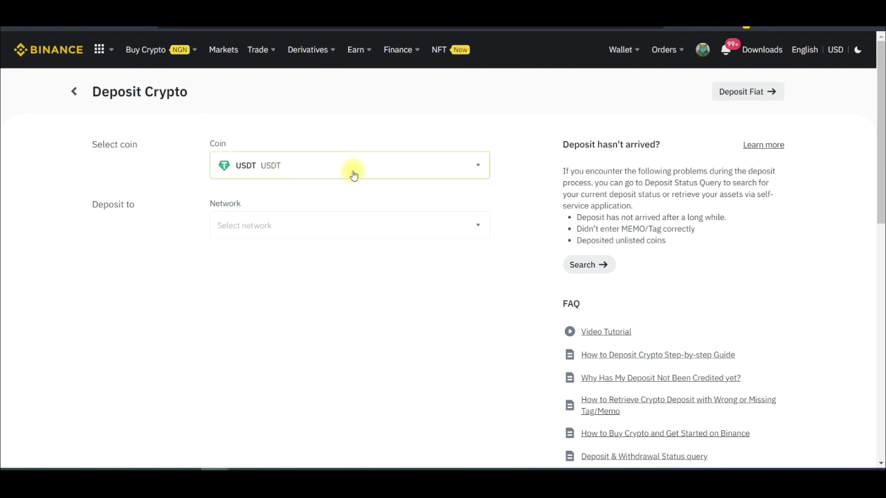
# - Choose the TRX Tron (TRC20) network for the USDT deposit and copy the deposit address
pyautogui.click(330, 226)
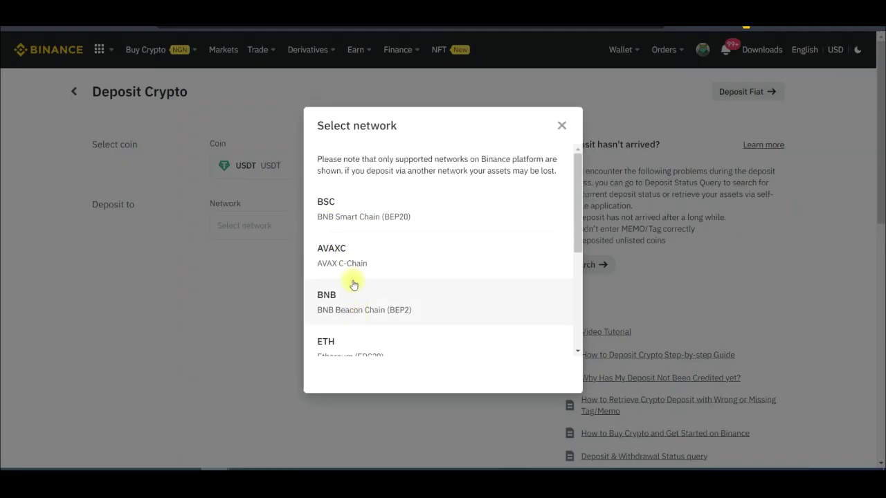
pyautogui.scroll(-3, 353, 305)
pyautogui.click(346, 340)
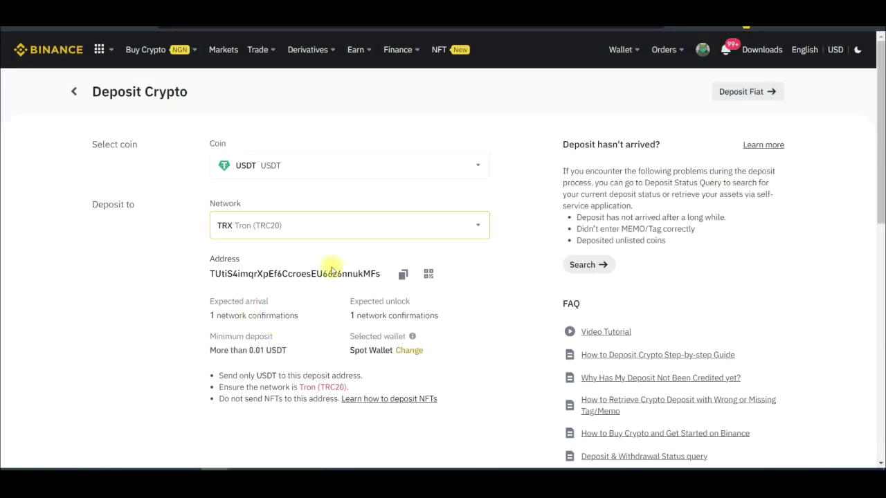
pyautogui.click(402, 275)
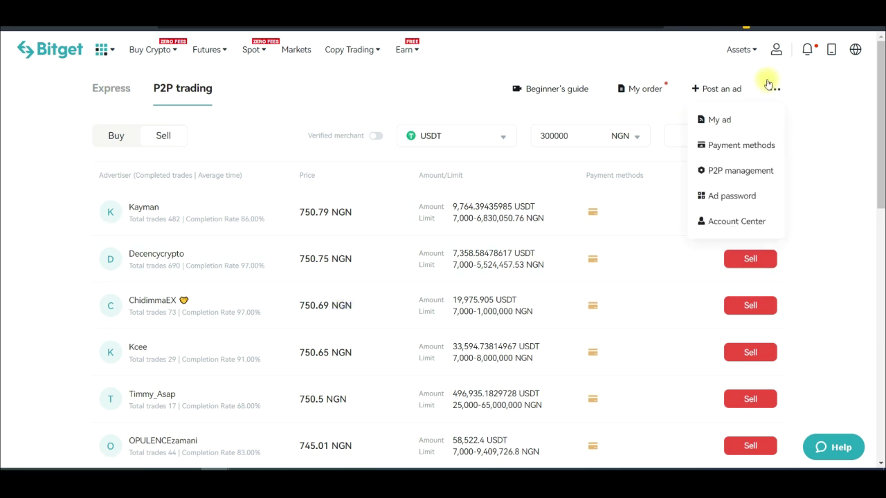
# - Switch to Bitget and start a withdrawal of USDT over the TRX(TRC20) chain
pyautogui.moveTo(746, 50)
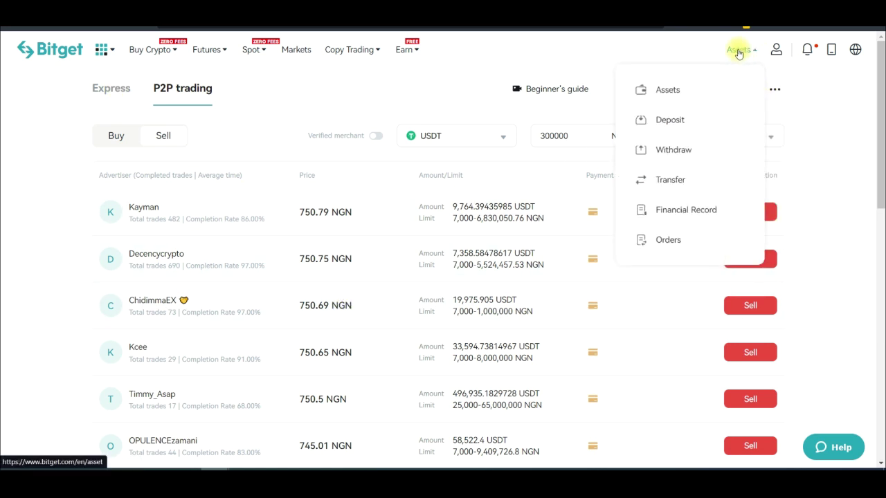
pyautogui.click(683, 154)
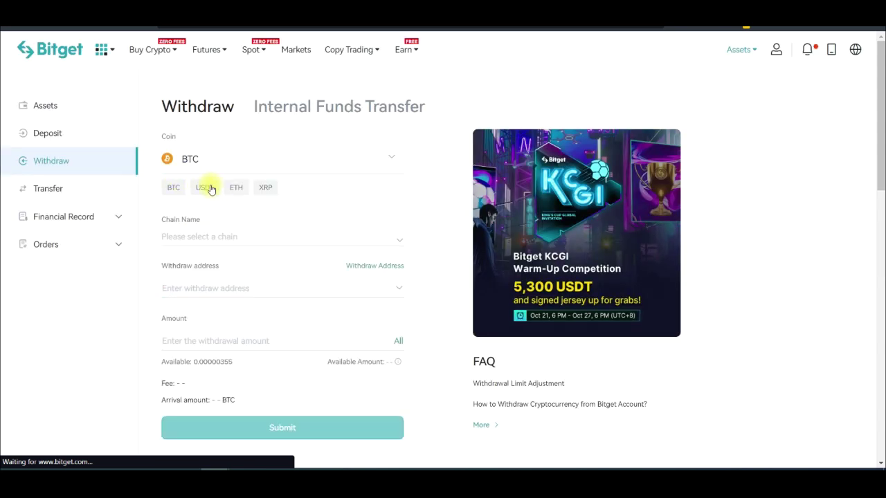
pyautogui.click(312, 156)
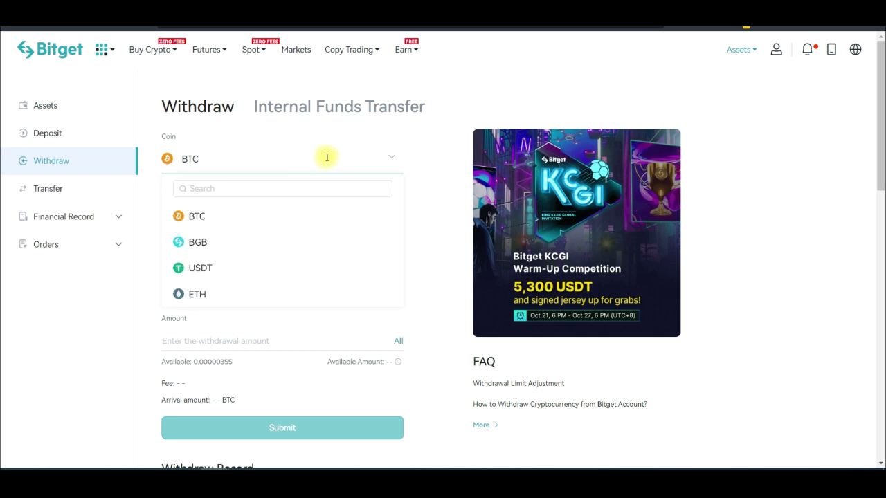
pyautogui.click(201, 268)
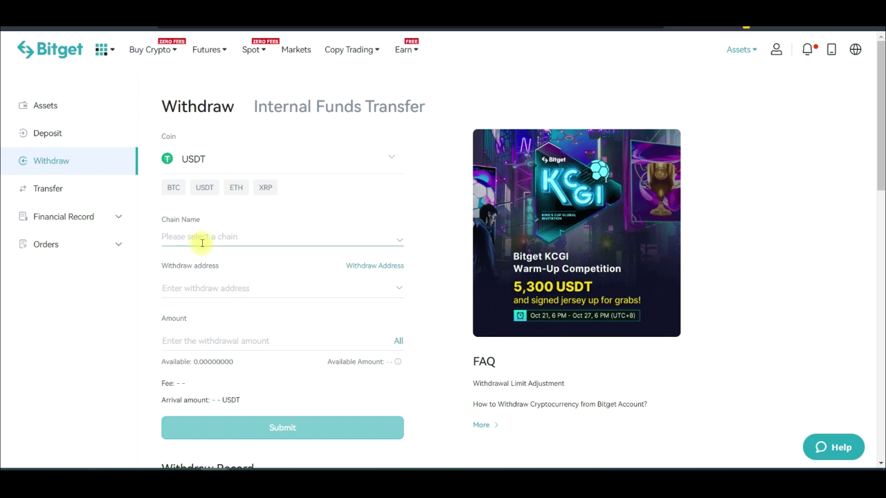
pyautogui.click(197, 287)
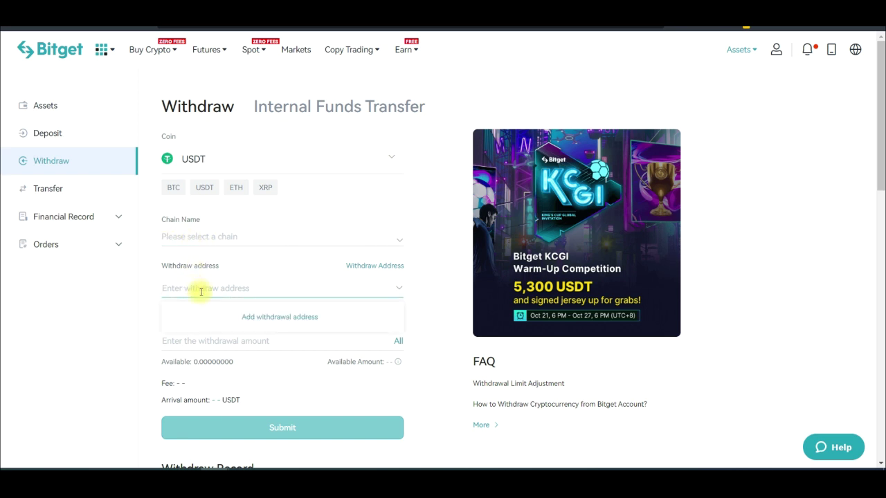
pyautogui.click(246, 231)
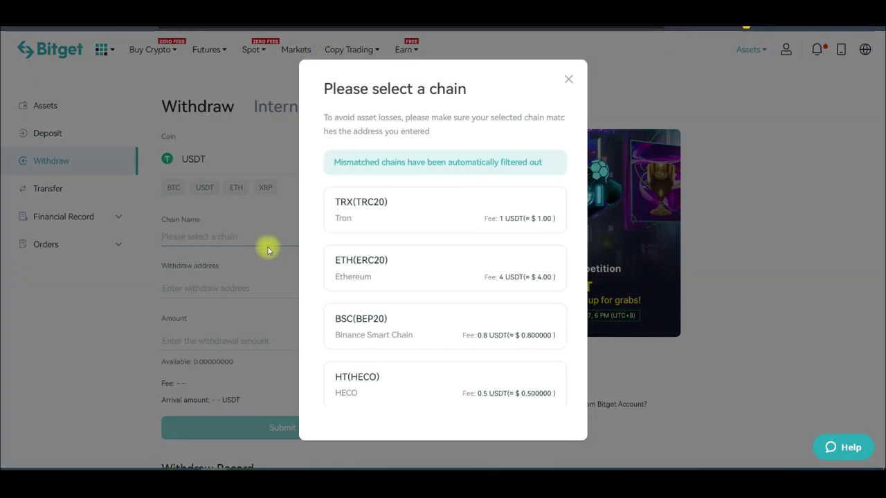
pyautogui.click(381, 208)
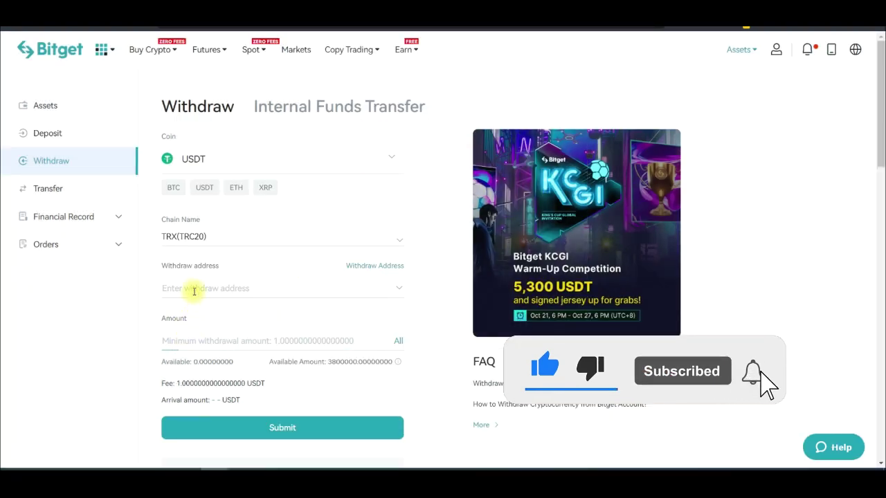
# - Paste the copied Binance deposit address as the withdraw address and set the amount to the full available balance
pyautogui.click(195, 286)
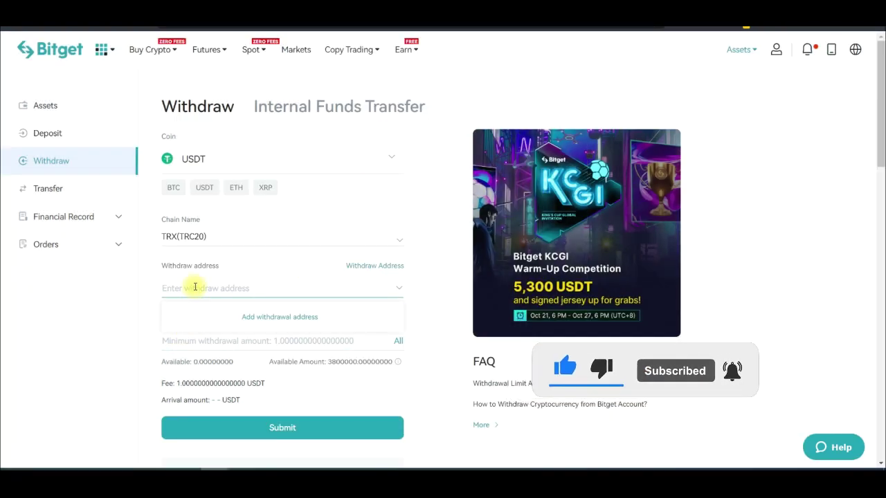
pyautogui.hotkey('ctrl', 'v')
pyautogui.click(138, 330)
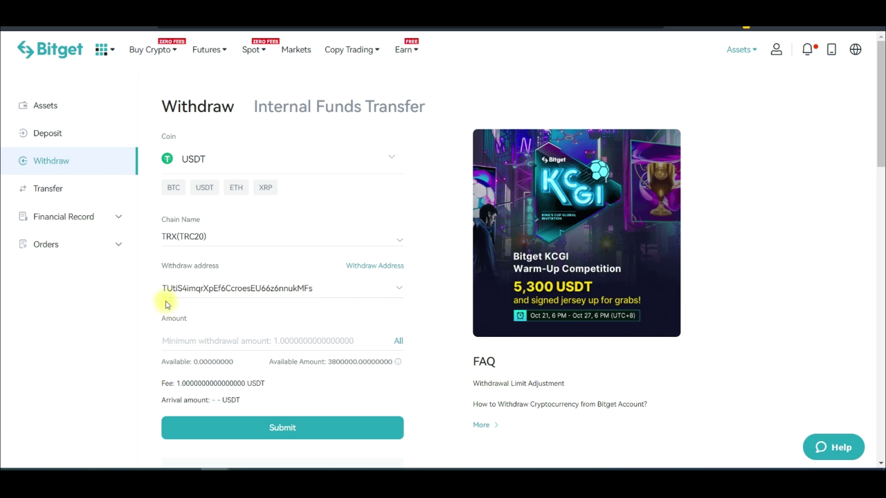
pyautogui.click(266, 342)
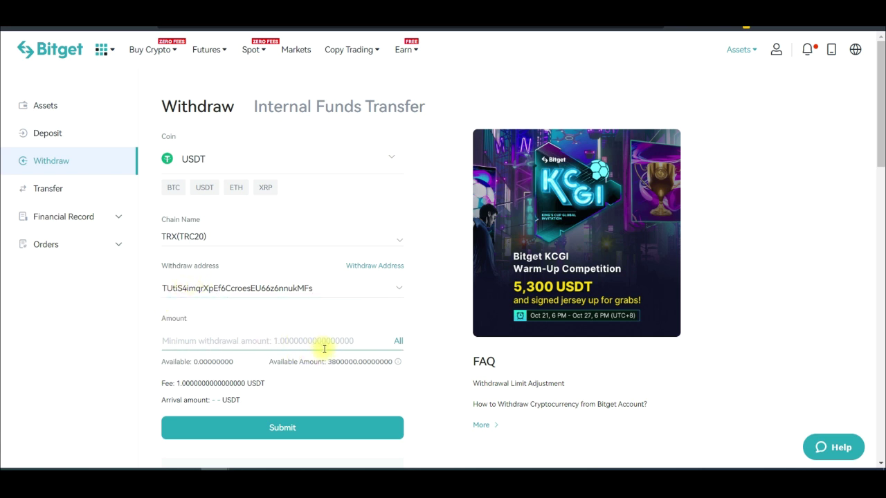
pyautogui.click(294, 354)
pyautogui.click(396, 341)
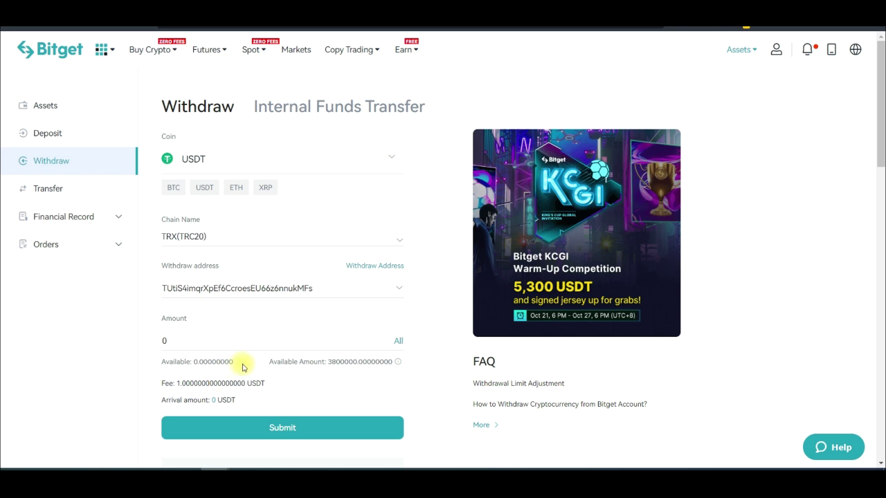
pyautogui.scroll(-2, 284, 365)
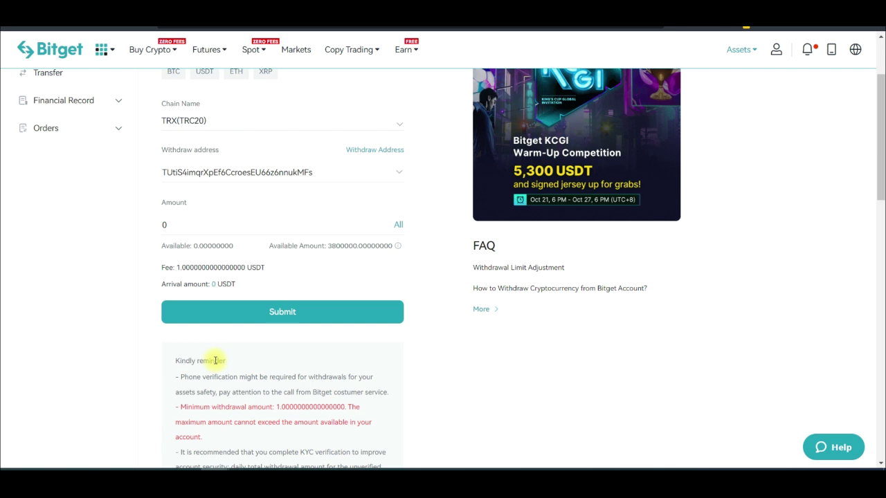
pyautogui.scroll(1, 216, 361)
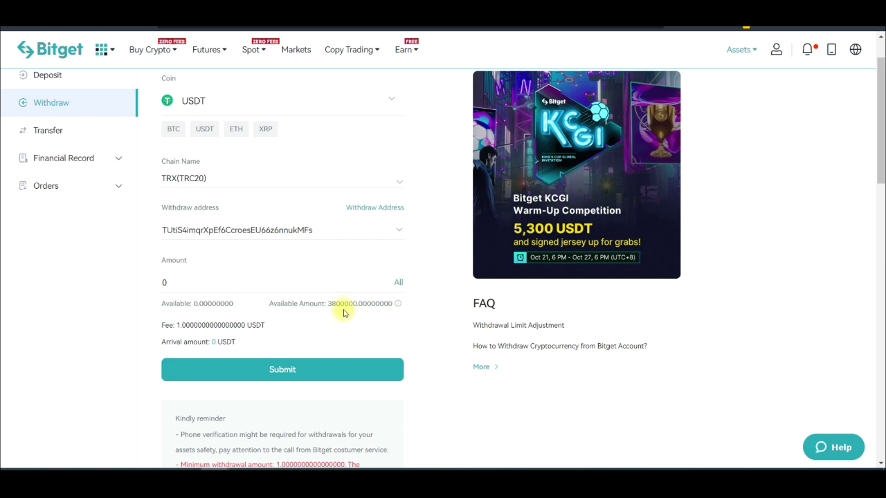
# - Transfer the full 301.68157585 USDT balance from the P2P account to the Spot account
pyautogui.click(57, 133)
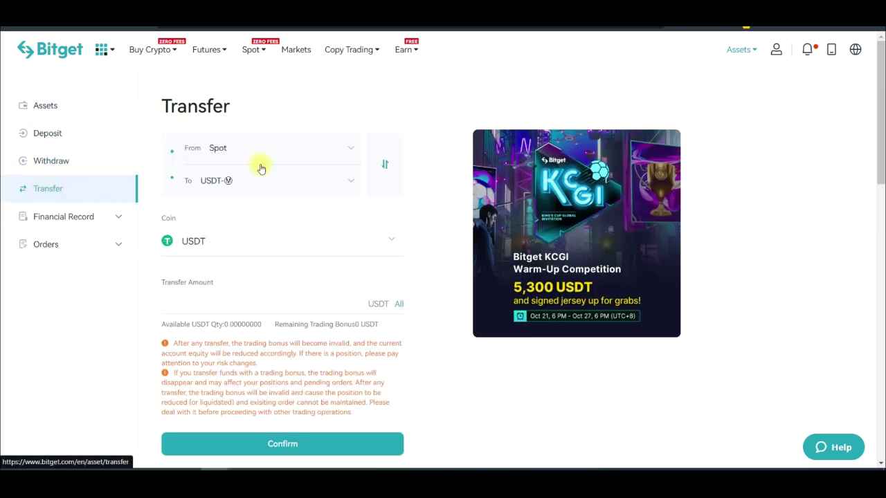
pyautogui.click(343, 148)
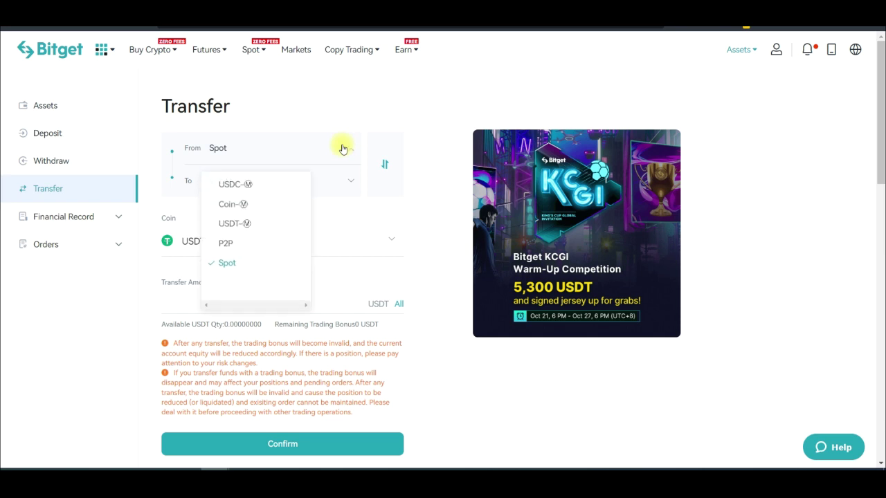
pyautogui.click(384, 162)
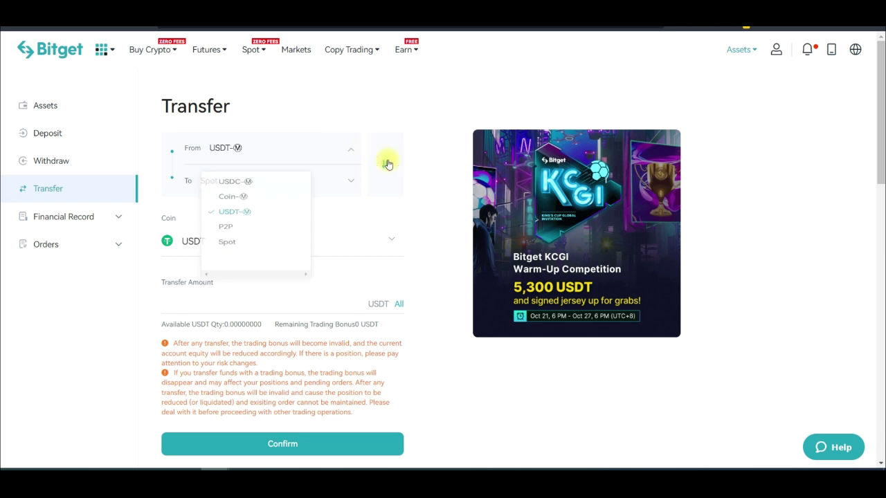
pyautogui.click(335, 150)
pyautogui.click(228, 242)
pyautogui.click(228, 243)
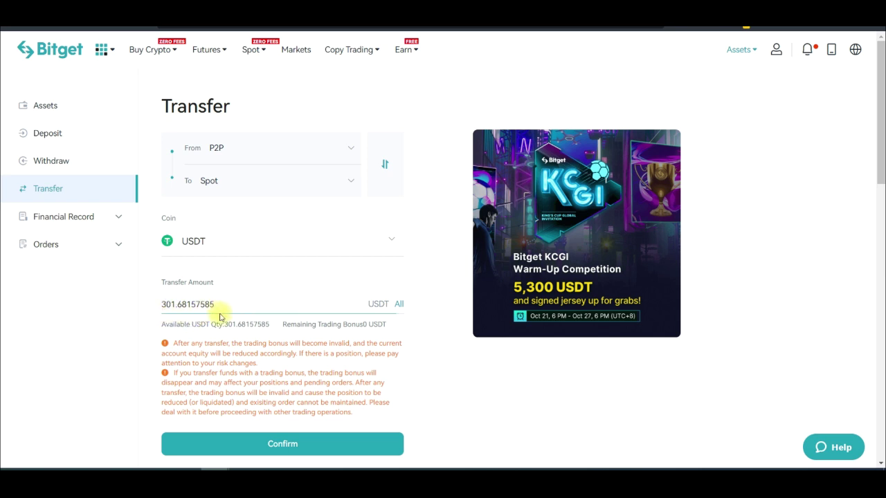
pyautogui.click(284, 445)
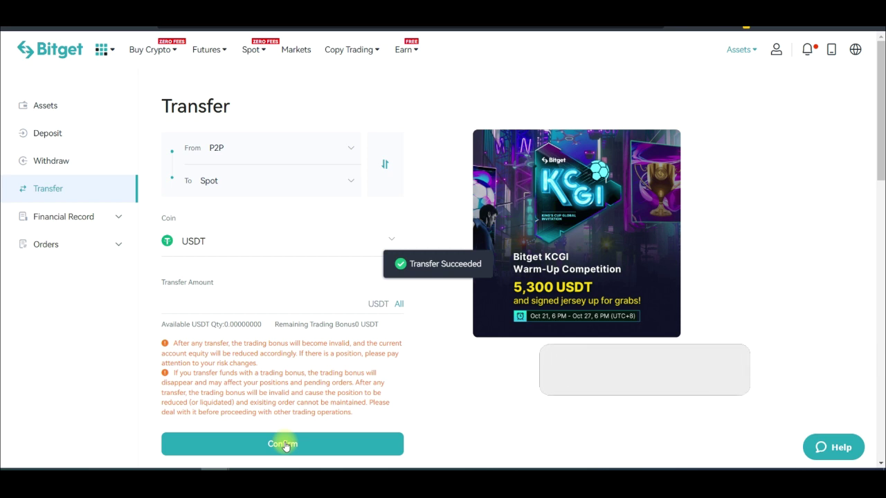
# - Start a new USDT withdrawal over the TRX(TRC20) chain and paste the copied Binance deposit address as the withdraw address
pyautogui.click(53, 163)
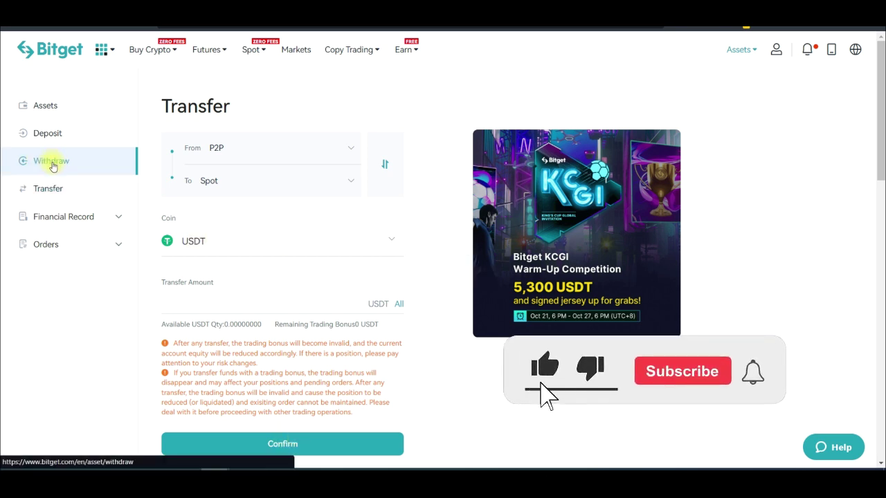
pyautogui.click(206, 188)
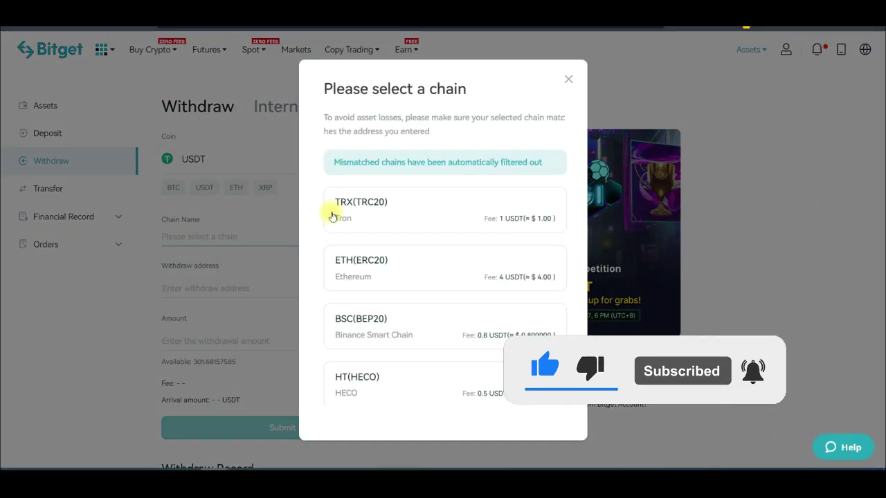
pyautogui.click(369, 223)
pyautogui.click(193, 291)
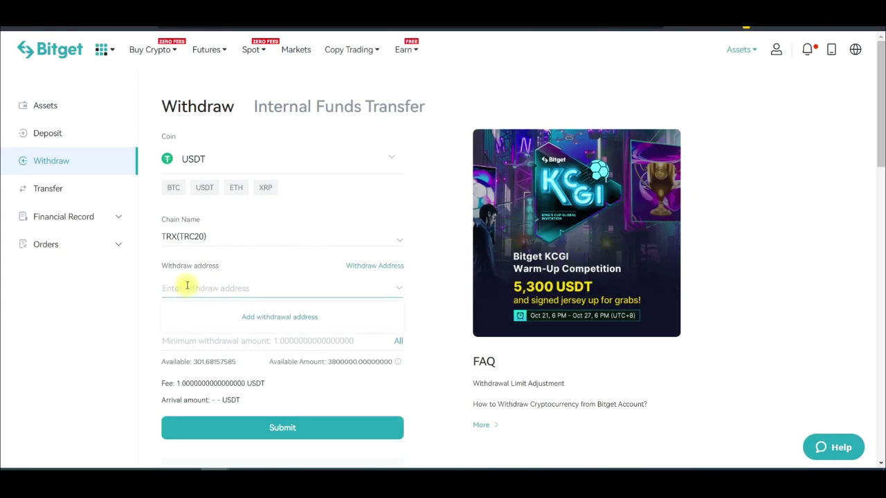
pyautogui.hotkey('ctrl', 'v')
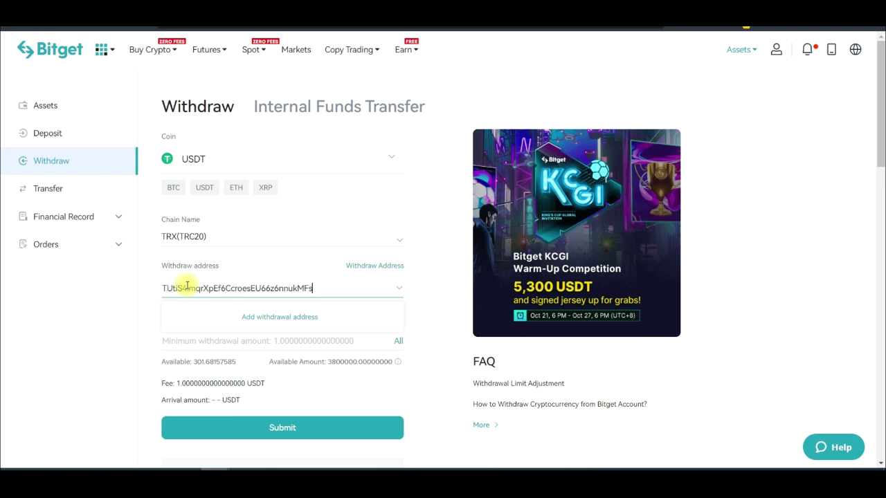
pyautogui.click(118, 348)
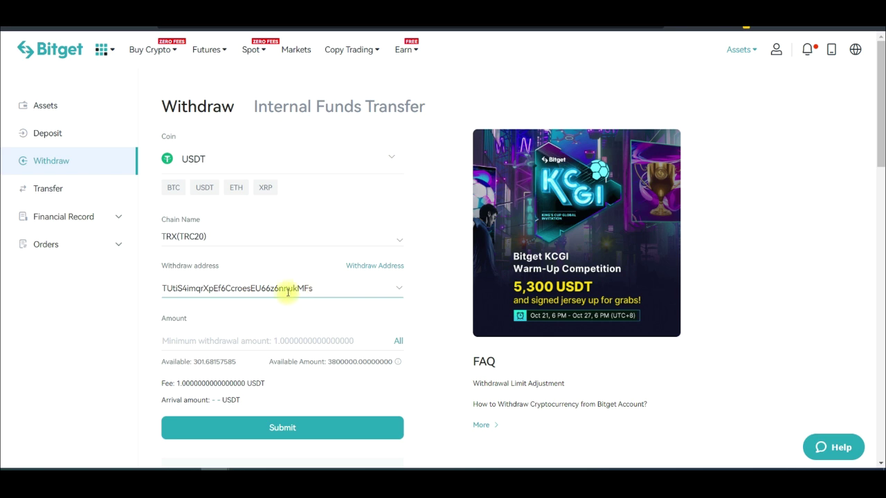
# - Compare the first and last characters of the pasted withdraw address with the deposit address shown on Binance
pyautogui.moveTo(302, 288); pyautogui.dragTo(314, 288)
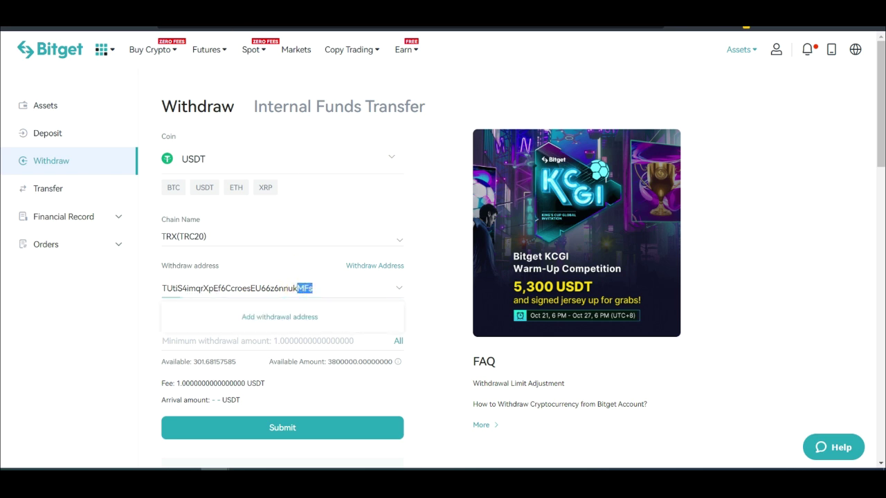
pyautogui.hotkey('alt', 'Tab')
pyautogui.moveTo(362, 274); pyautogui.dragTo(381, 274)
pyautogui.moveTo(214, 274); pyautogui.dragTo(224, 274)
pyautogui.hotkey('alt', 'Tab')
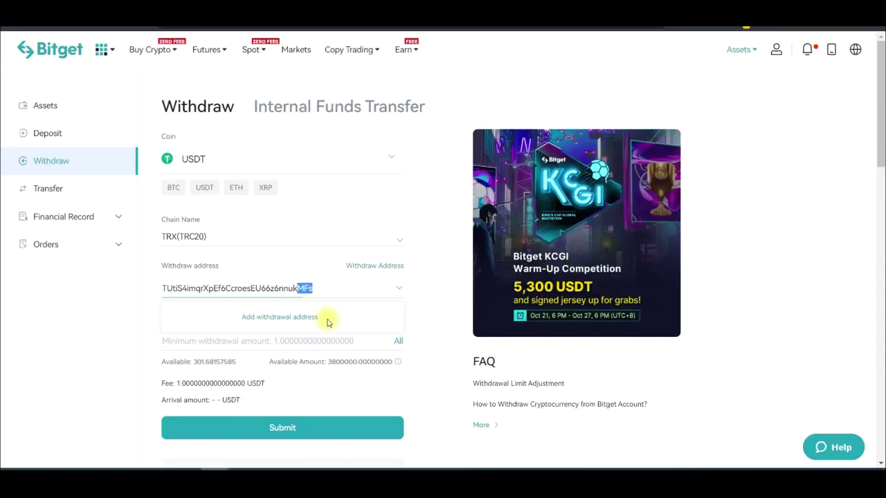
pyautogui.moveTo(162, 288); pyautogui.dragTo(177, 288)
pyautogui.click(115, 348)
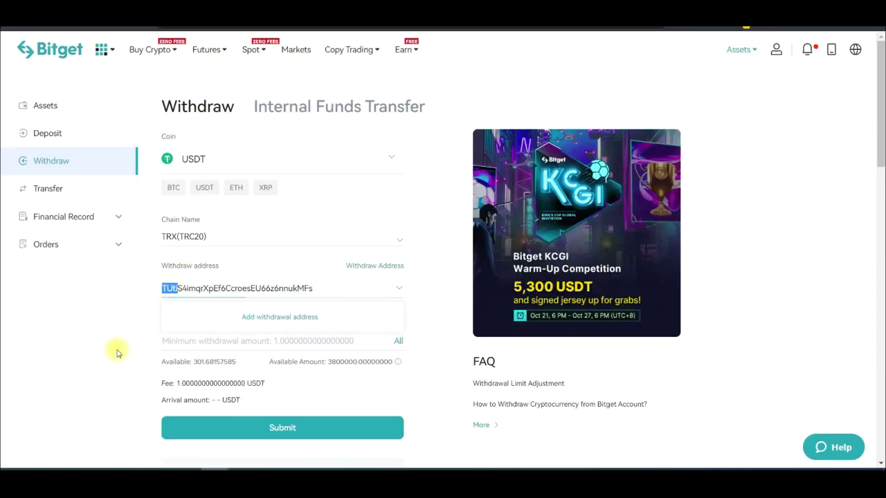
# - Set the withdrawal amount to the full available balance of 301.68157585 USDT and review the withdrawal fee
pyautogui.click(397, 341)
pyautogui.scroll(-2, 178, 376)
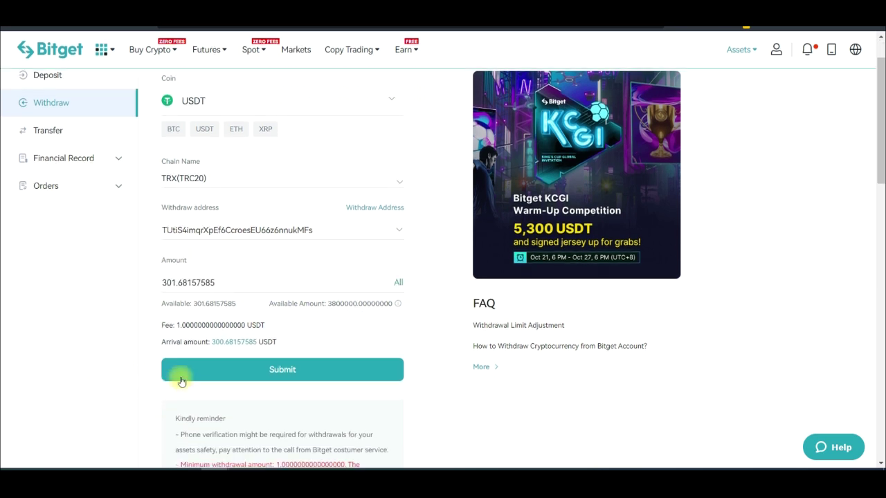
pyautogui.moveTo(177, 267); pyautogui.dragTo(237, 268)
pyautogui.click(195, 311)
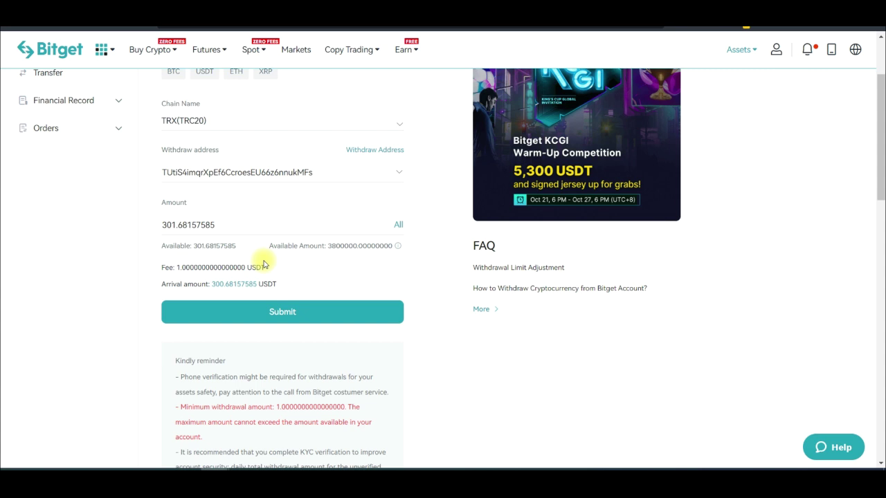
pyautogui.moveTo(177, 267); pyautogui.dragTo(201, 267)
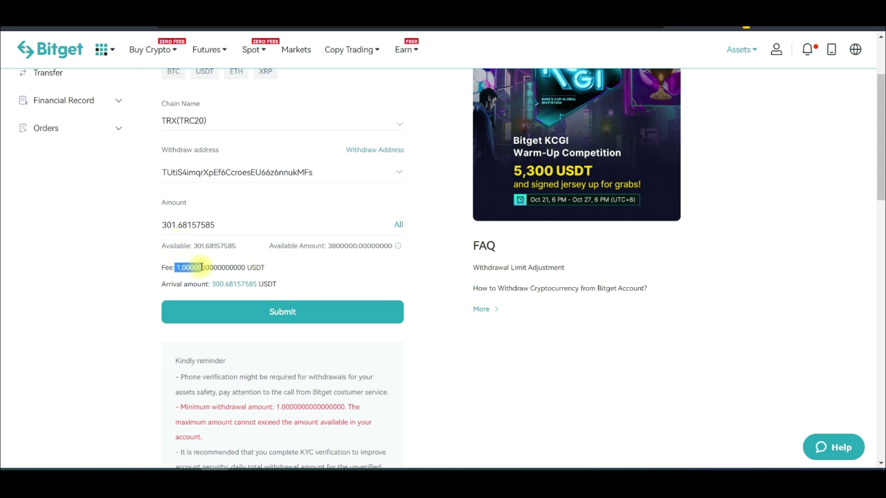
pyautogui.click(115, 309)
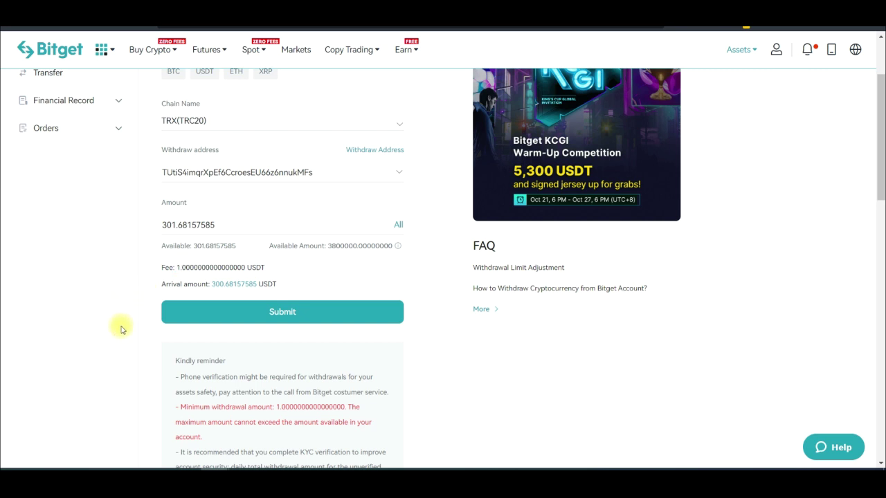
# - Submit the withdrawal and complete the safety verification with the requested e-mail code, SMS code and fund password
pyautogui.click(270, 313)
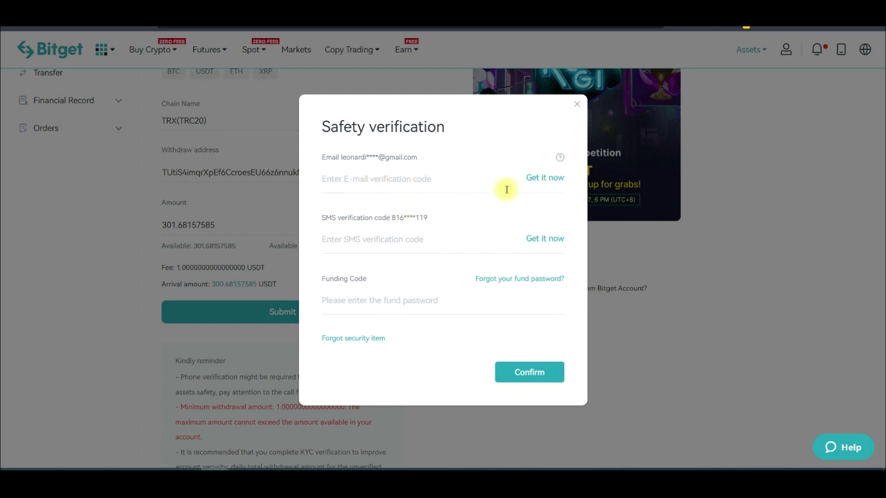
pyautogui.click(538, 179)
pyautogui.click(534, 238)
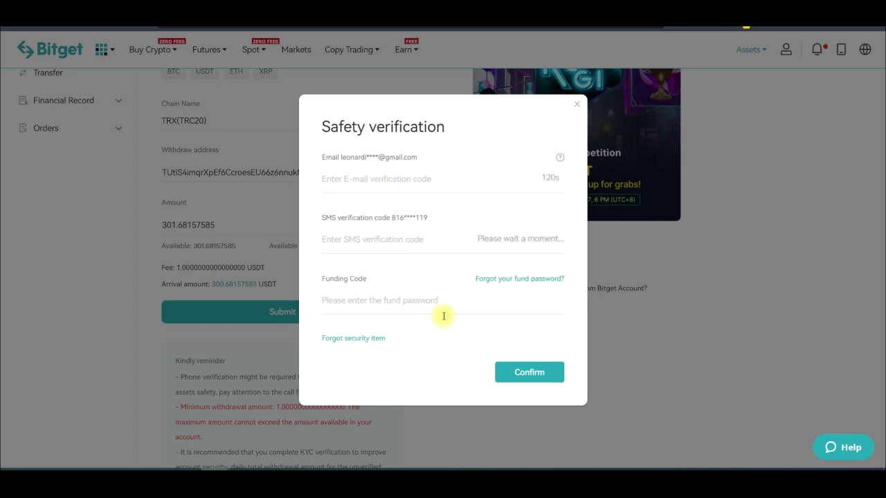
pyautogui.click(350, 302)
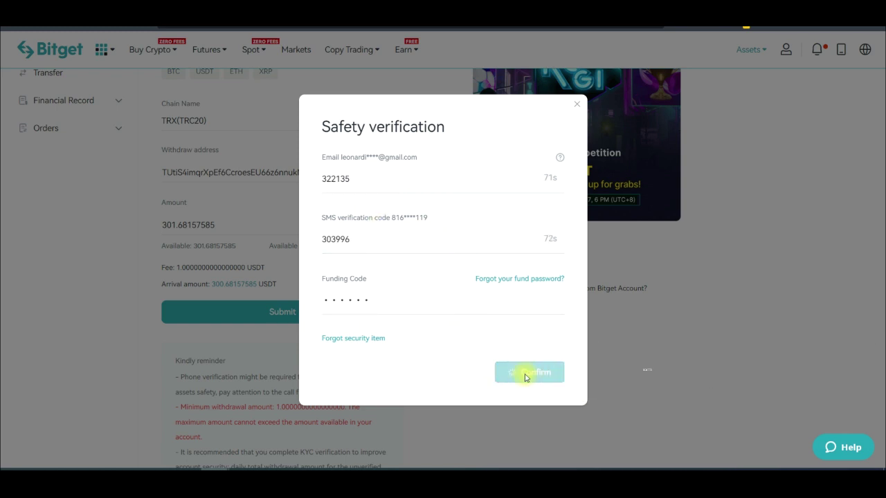
pyautogui.click(523, 372)
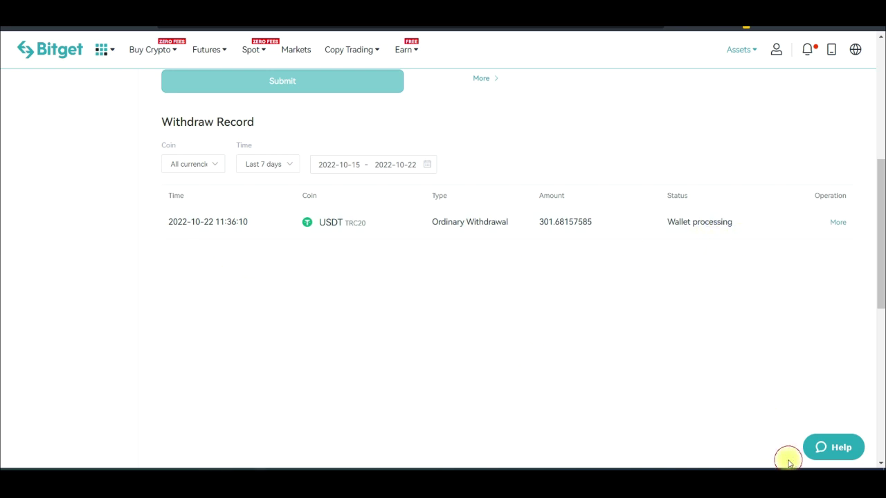
pyautogui.moveTo(673, 242)
pyautogui.mouseDown()
pyautogui.moveTo(743, 221)
pyautogui.moveTo(686, 267)
pyautogui.moveTo(725, 251)
pyautogui.mouseUp()
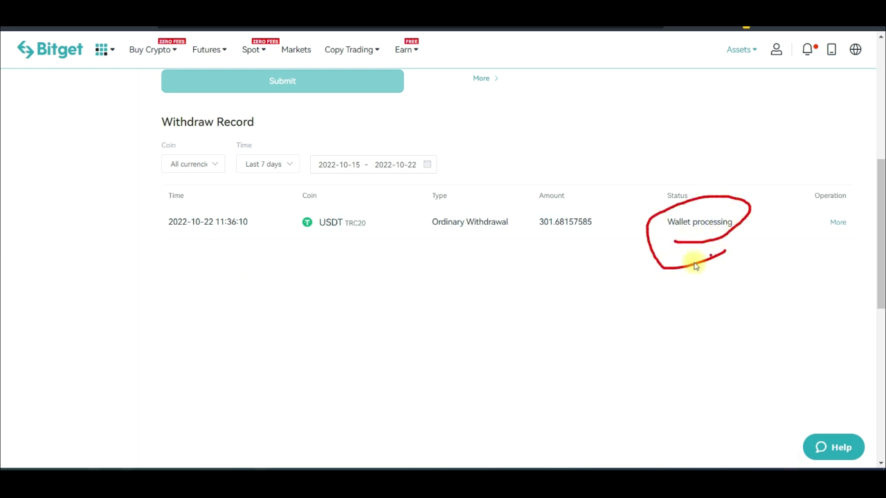
pyautogui.moveTo(529, 237); pyautogui.dragTo(616, 200)
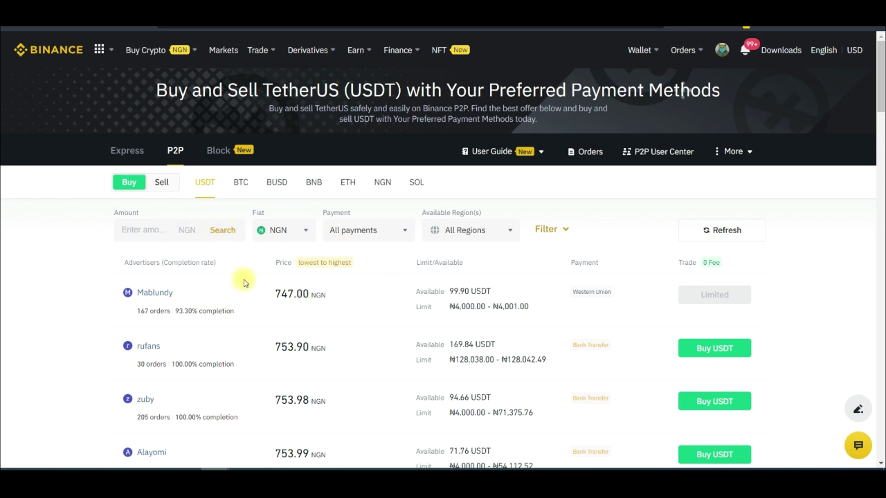
# - Show the Binance P2P offers for selling USDT and filter them by an amount of 300000 NGN
pyautogui.scroll(-1, 182, 197)
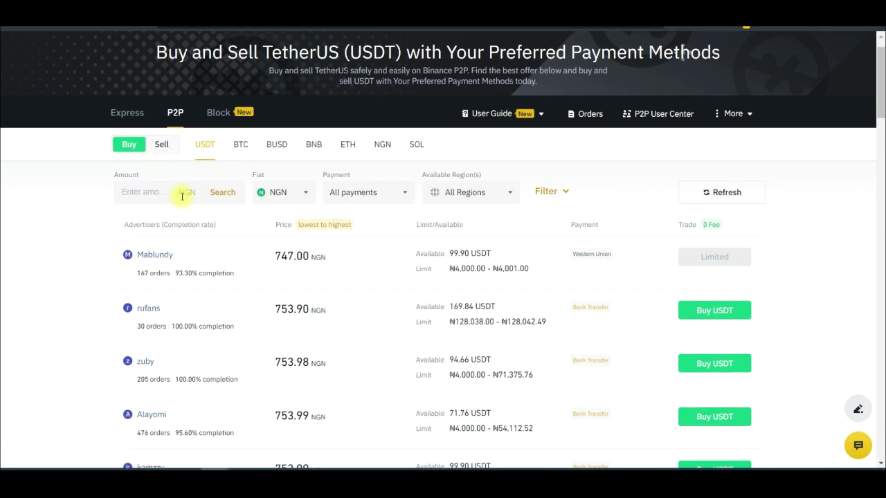
pyautogui.scroll(1, 121, 208)
pyautogui.click(161, 186)
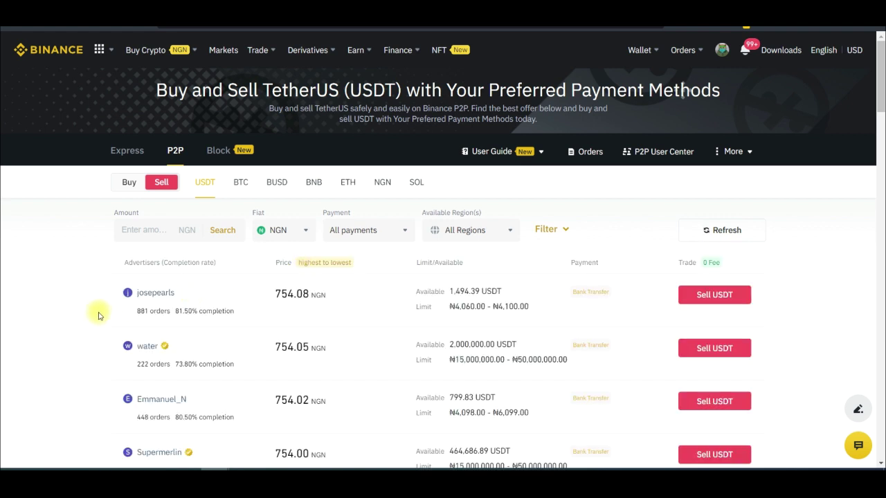
pyautogui.scroll(-1, 121, 303)
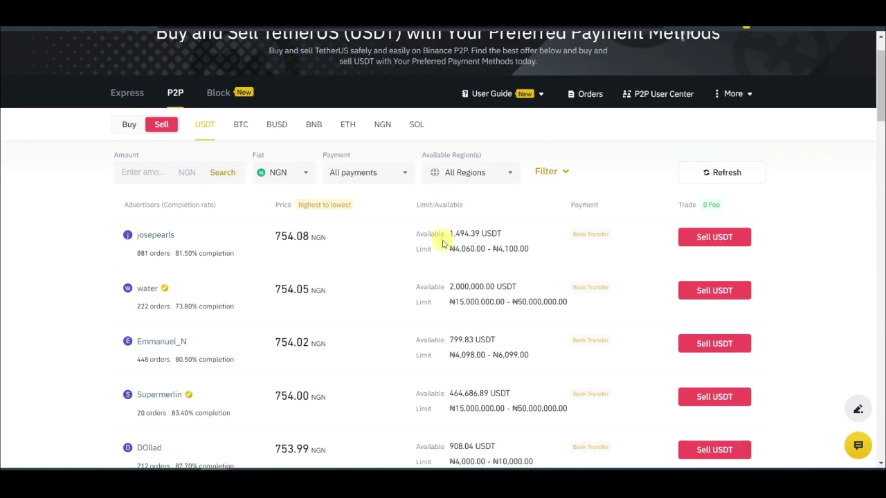
pyautogui.moveTo(453, 248); pyautogui.dragTo(520, 249)
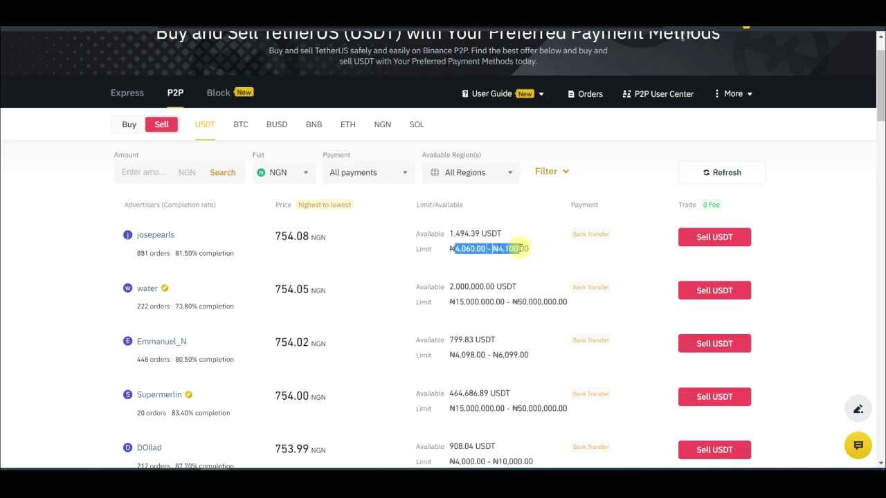
pyautogui.click(148, 173)
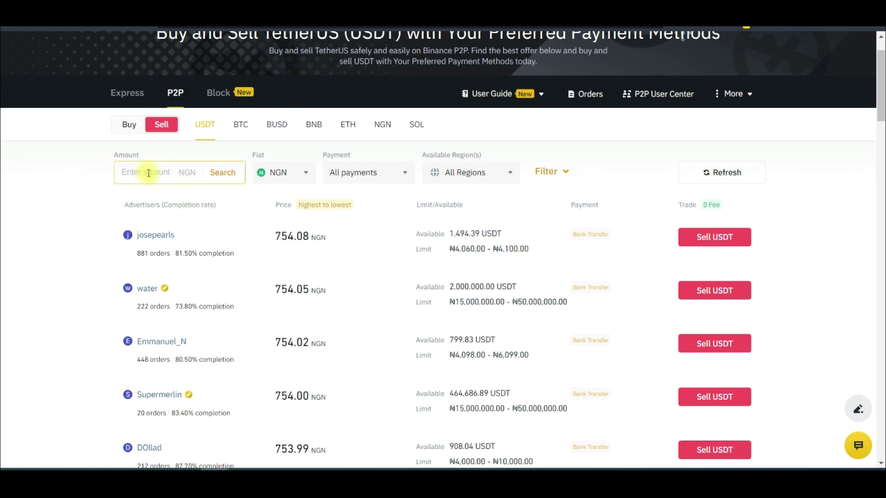
pyautogui.write('300000')
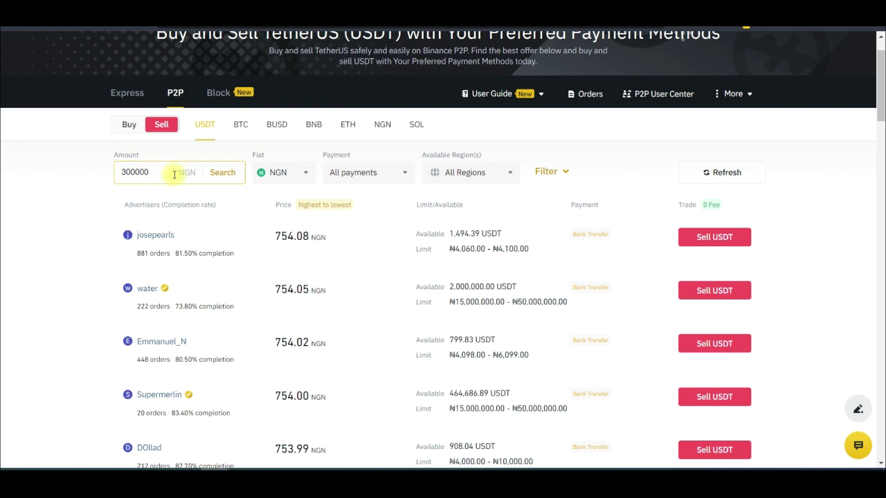
pyautogui.click(223, 173)
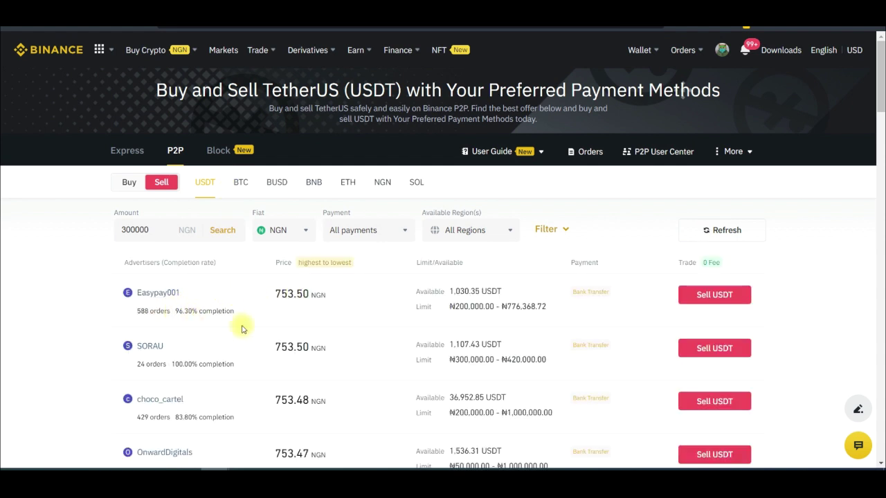
# - Examine the price of the first filtered USDT sell offer
pyautogui.moveTo(272, 293); pyautogui.dragTo(302, 307)
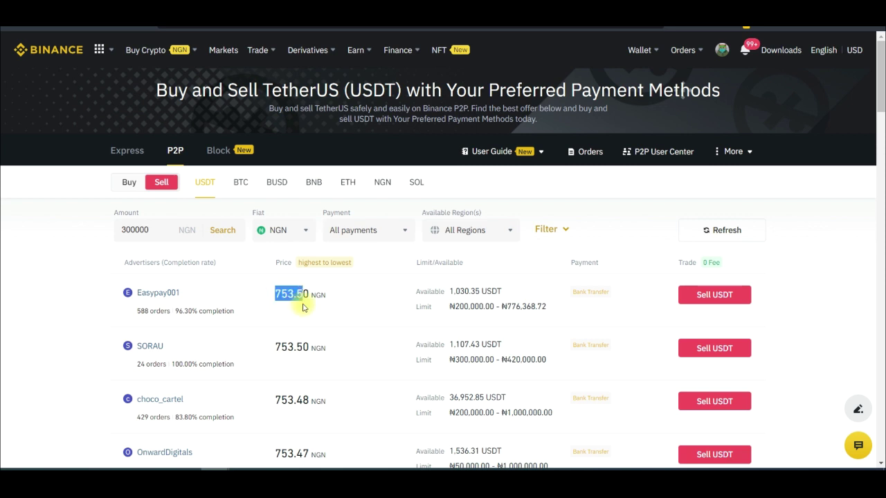
pyautogui.click(61, 299)
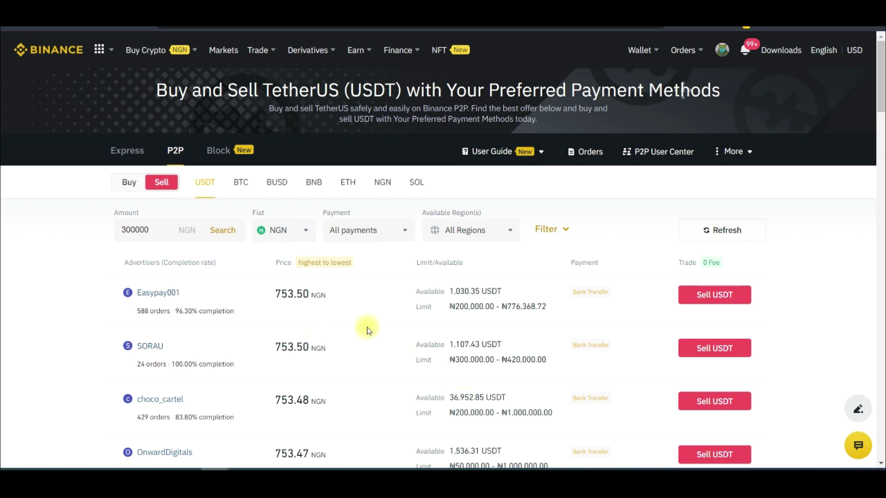
pyautogui.moveTo(277, 291); pyautogui.dragTo(298, 293)
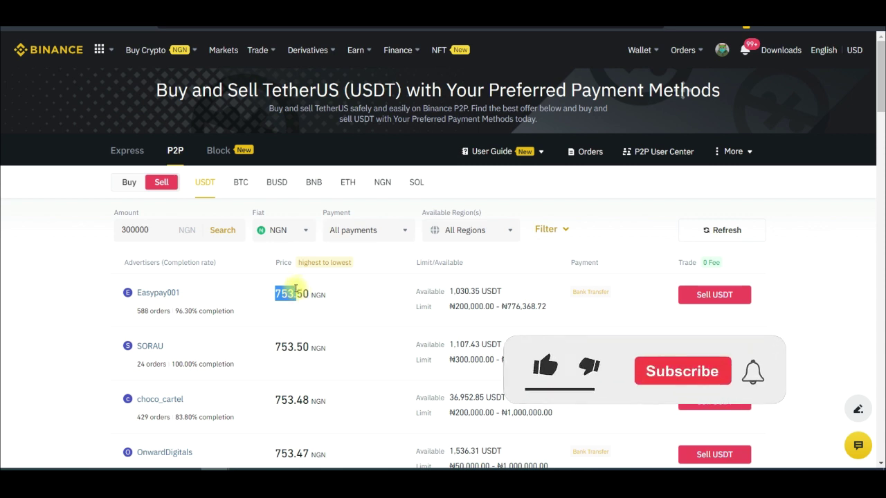
pyautogui.moveTo(290, 295); pyautogui.dragTo(288, 293)
pyautogui.click(287, 296)
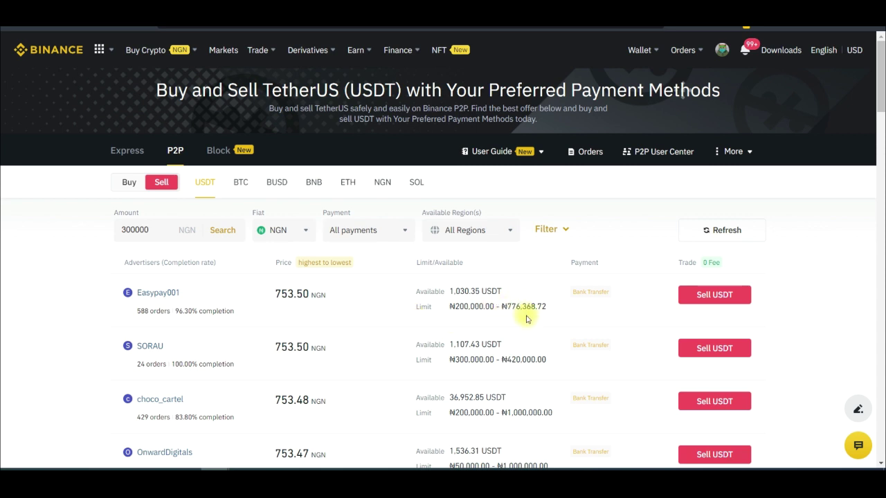
# - Open the first listed 753.50 NGN offer and set the amount to sell to the full 456.50 USDT balance
pyautogui.click(714, 297)
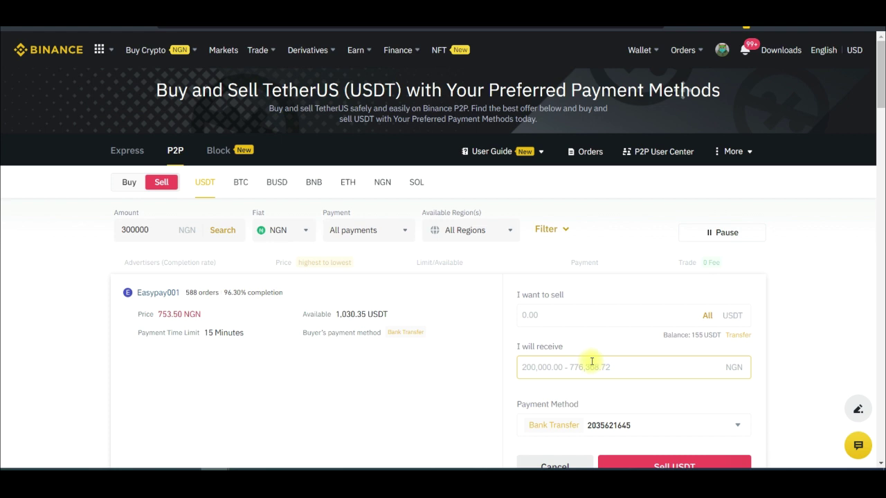
pyautogui.click(712, 285)
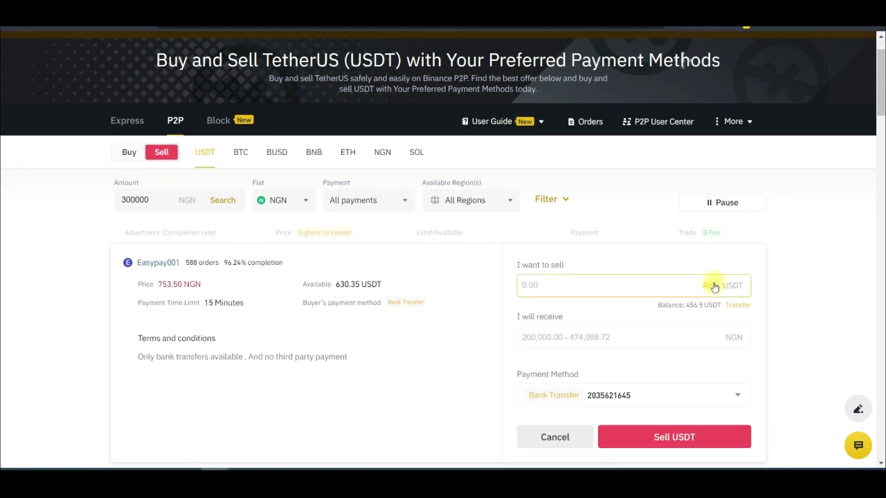
pyautogui.doubleClick(681, 305)
pyautogui.click(686, 306)
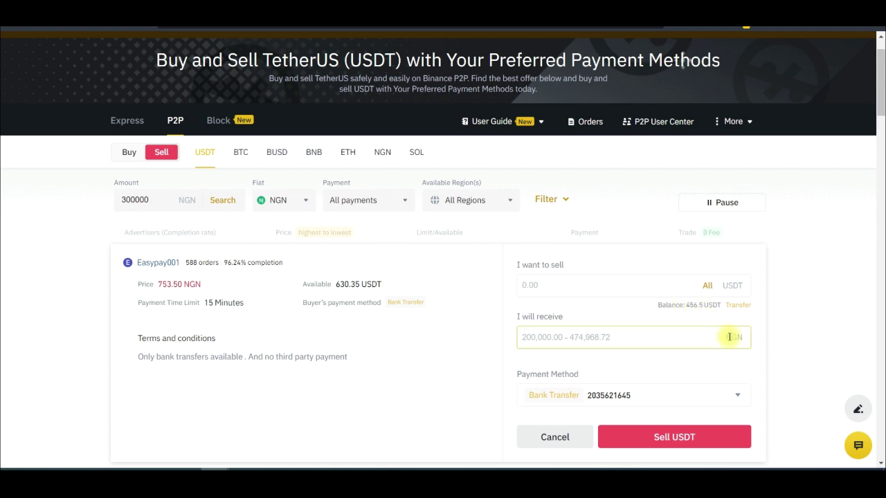
pyautogui.click(707, 285)
# - Examine the NGN amount to receive for selling the full USDT balance
pyautogui.click(562, 337)
pyautogui.click(575, 337)
pyautogui.moveTo(539, 338)
pyautogui.mouseDown()
pyautogui.moveTo(510, 336)
pyautogui.moveTo(534, 337)
pyautogui.mouseUp()
pyautogui.click(524, 337)
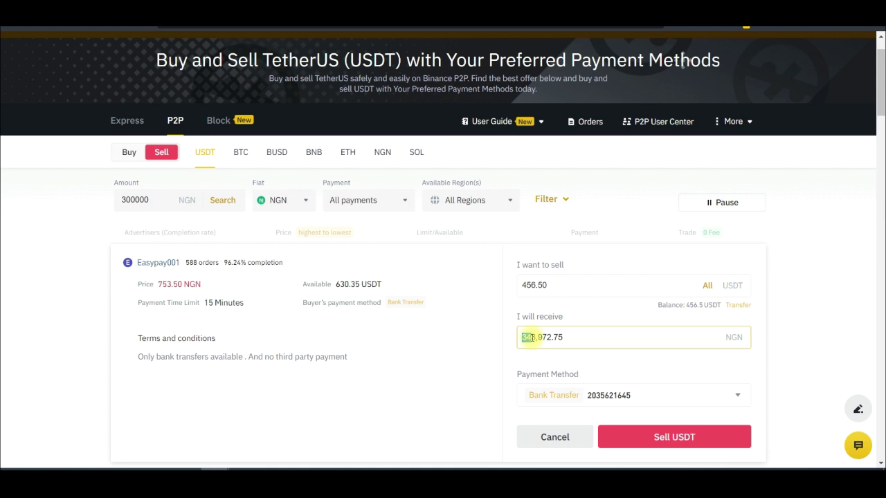
pyautogui.moveTo(533, 336); pyautogui.dragTo(564, 336)
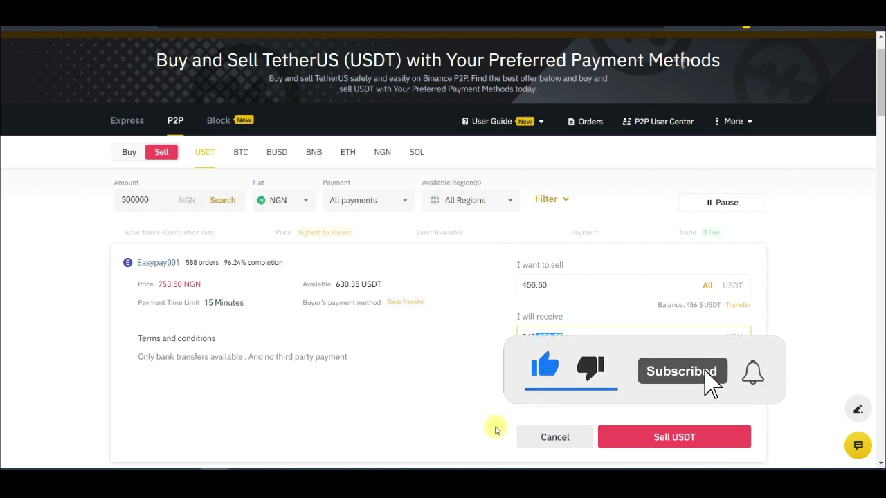
pyautogui.doubleClick(562, 335)
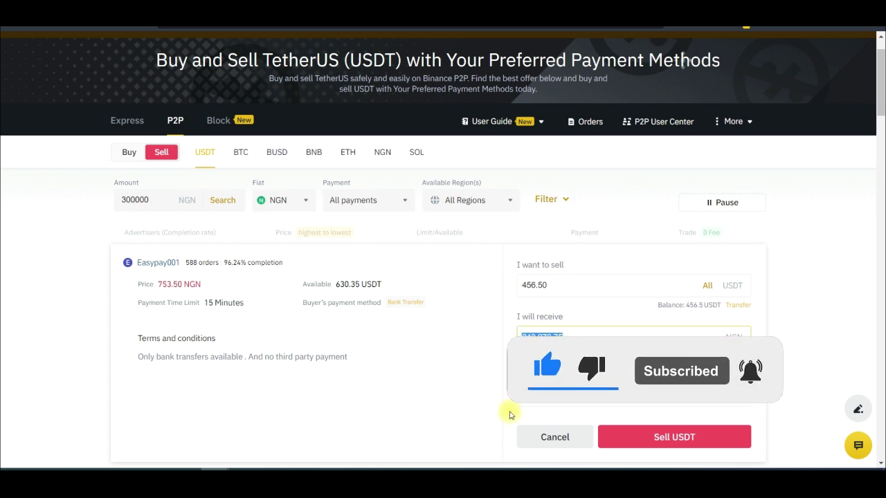
# - Place the order to sell 456.50 USDT at 753.50 NGN and examine its NGN amount and progress stages
pyautogui.click(671, 437)
pyautogui.scroll(-1, 494, 406)
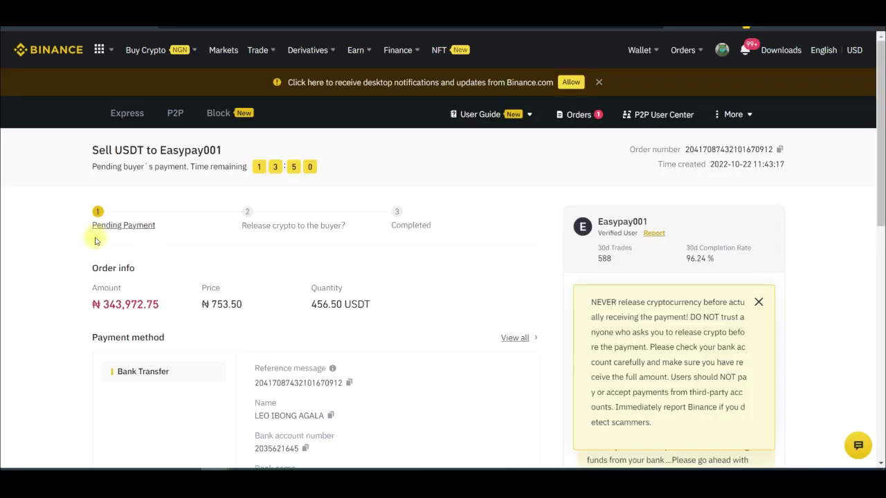
pyautogui.moveTo(79, 302); pyautogui.dragTo(174, 302)
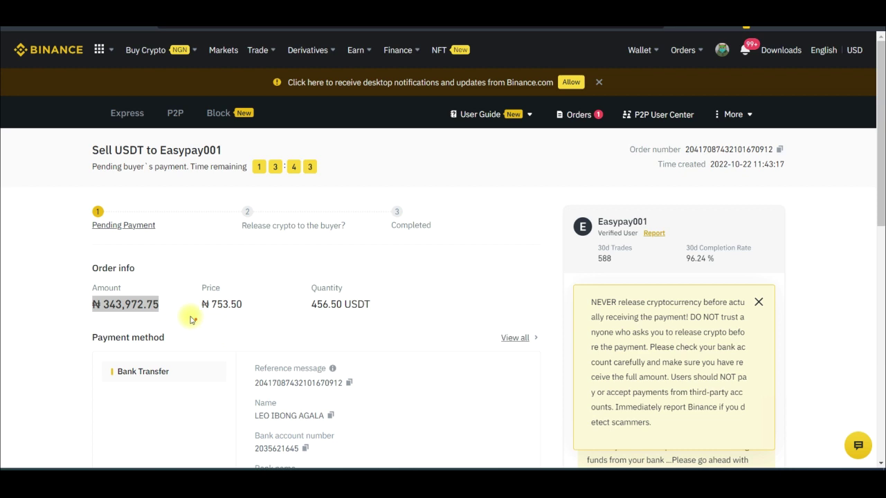
pyautogui.moveTo(110, 245)
pyautogui.mouseDown()
pyautogui.moveTo(123, 206)
pyautogui.moveTo(119, 255)
pyautogui.mouseUp()
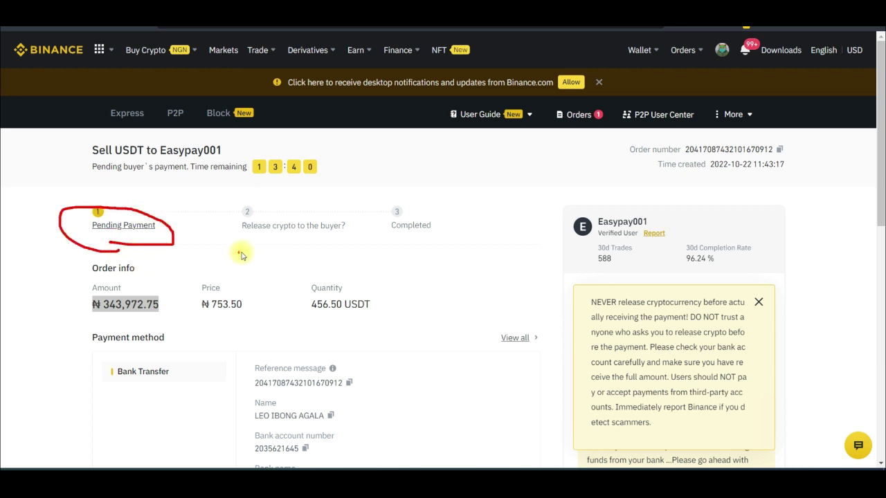
pyautogui.moveTo(250, 242)
pyautogui.mouseDown()
pyautogui.moveTo(325, 242)
pyautogui.moveTo(342, 205)
pyautogui.moveTo(239, 211)
pyautogui.moveTo(266, 240)
pyautogui.mouseUp()
pyautogui.click(315, 219)
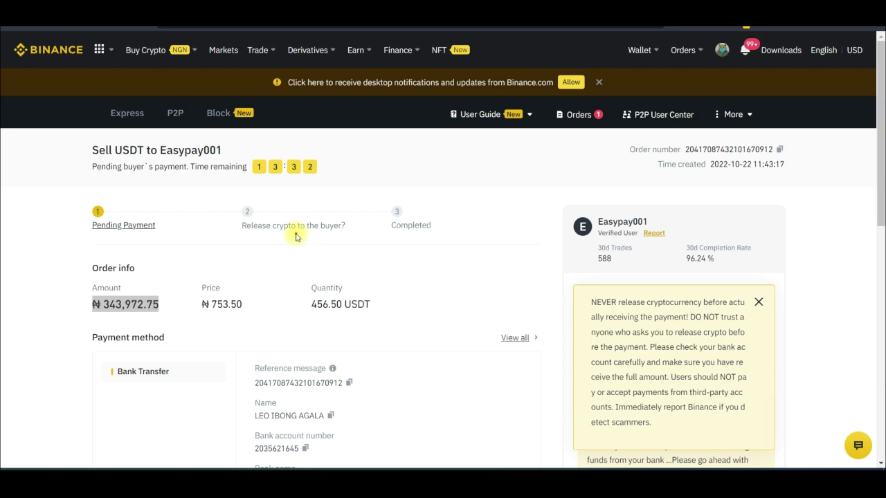
pyautogui.moveTo(398, 239)
pyautogui.mouseDown()
pyautogui.moveTo(347, 217)
pyautogui.moveTo(399, 243)
pyautogui.mouseUp()
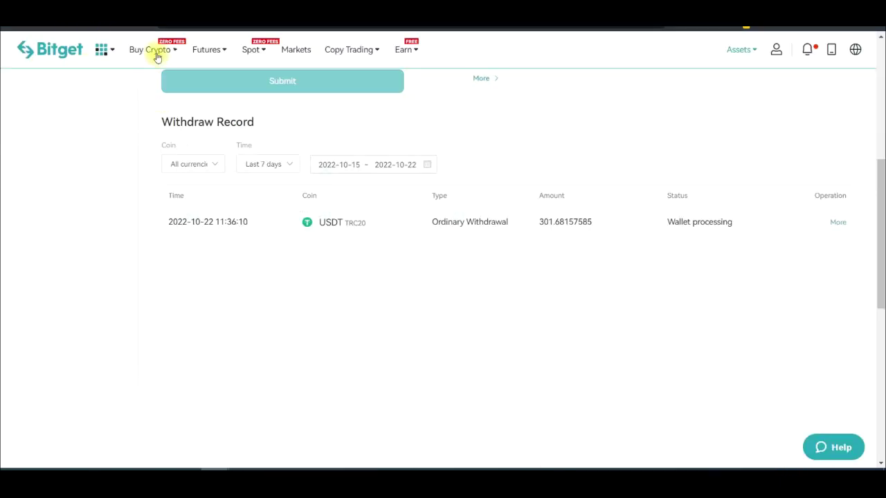
# - Switch to P2P trading on Bitget and compare the USDT buy and sell offers for 300000 NGN
pyautogui.moveTo(153, 50)
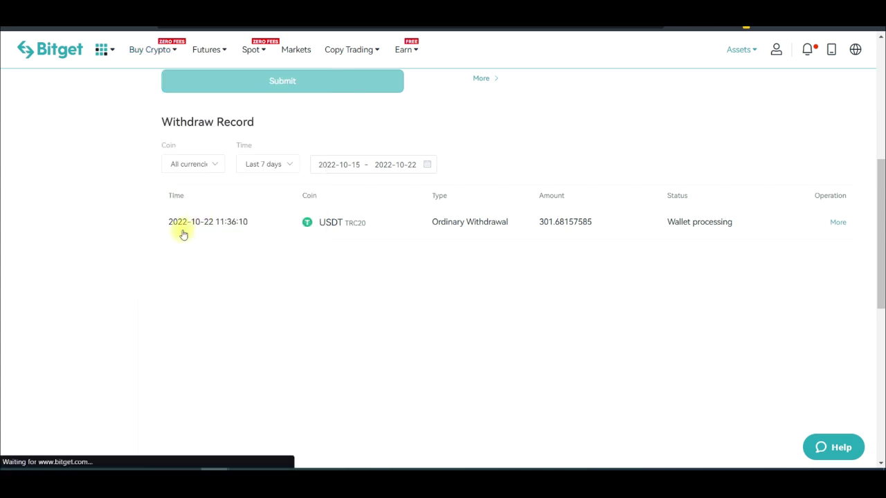
pyautogui.click(146, 239)
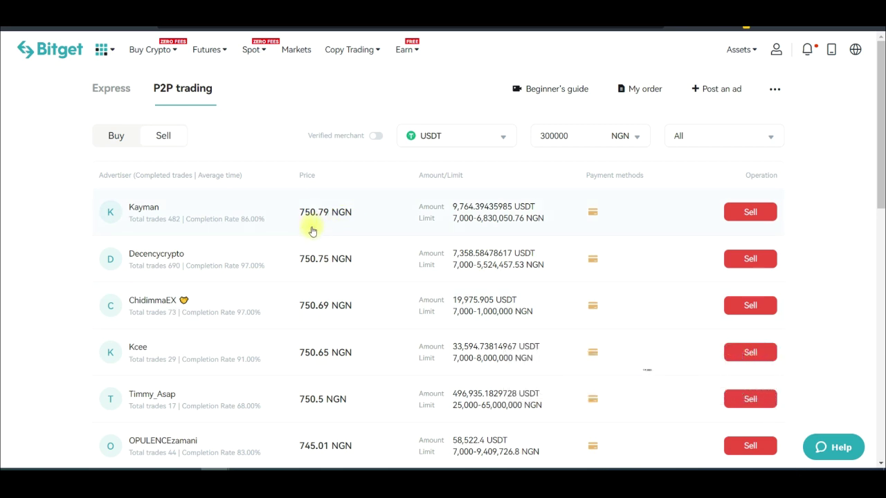
pyautogui.click(110, 139)
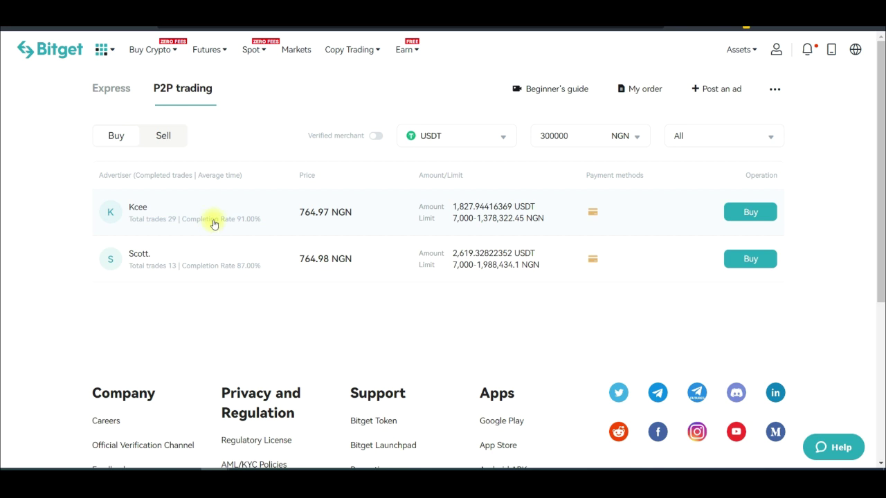
pyautogui.click(466, 141)
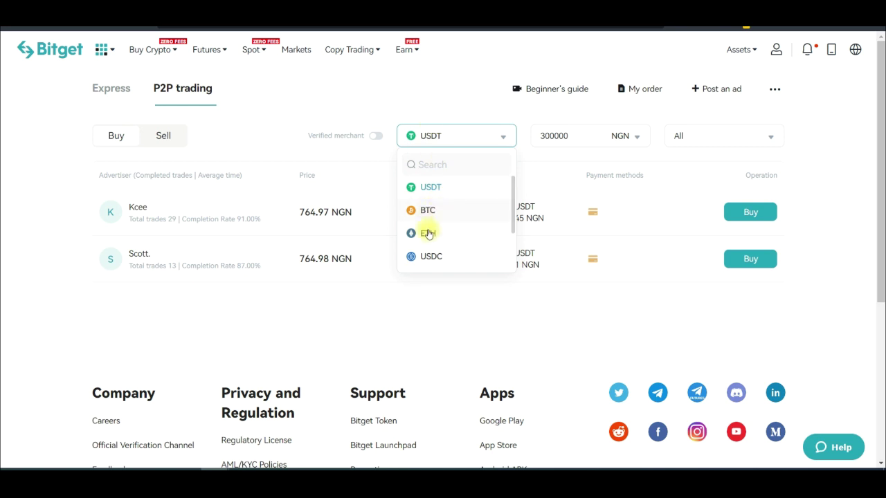
pyautogui.click(293, 346)
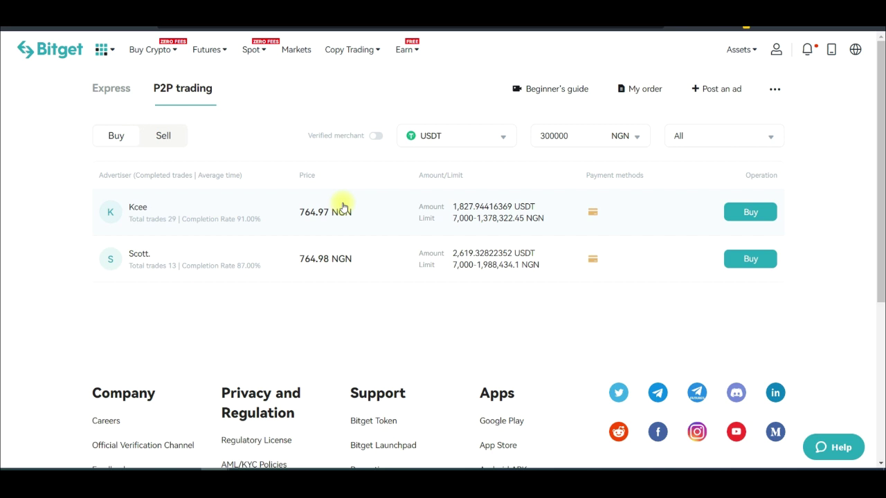
pyautogui.click(167, 136)
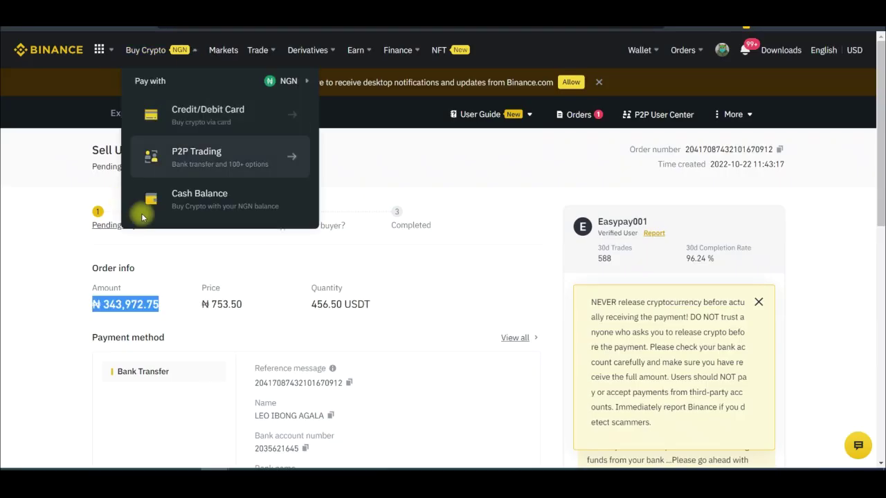
# - Return to Binance P2P and examine the prices and order limits of the first three USDT buy offers
pyautogui.click(48, 249)
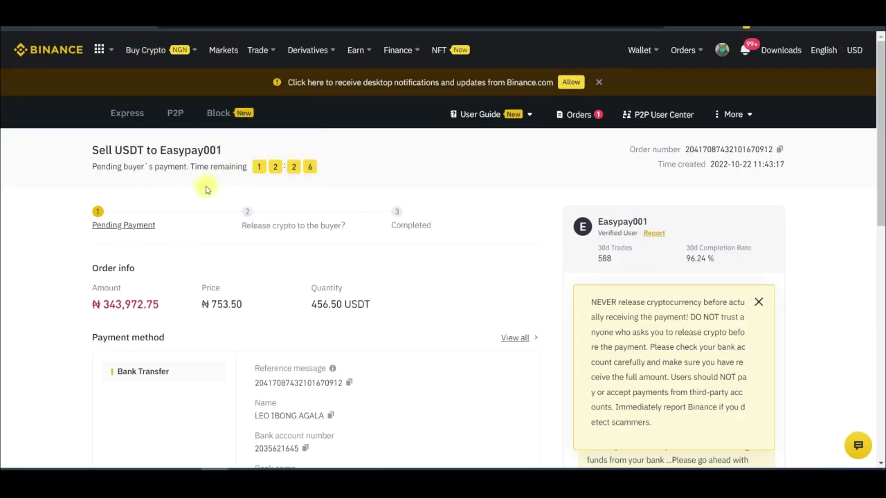
pyautogui.click(174, 114)
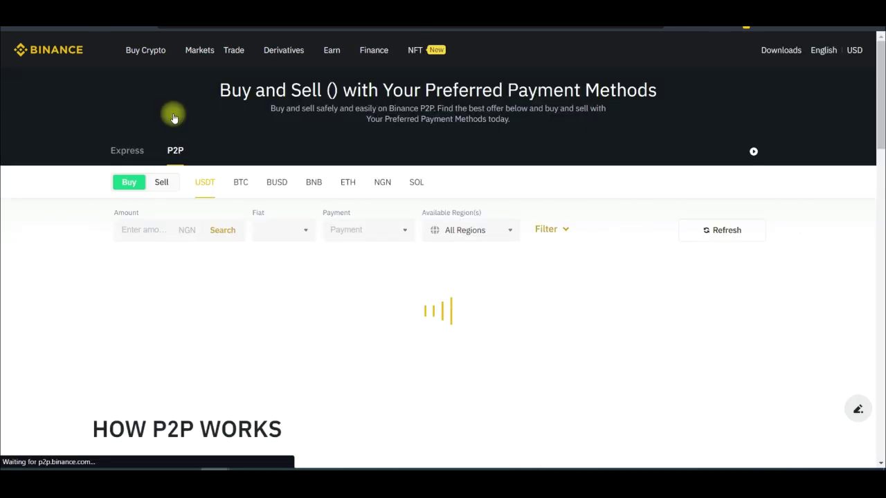
pyautogui.scroll(-1, 159, 256)
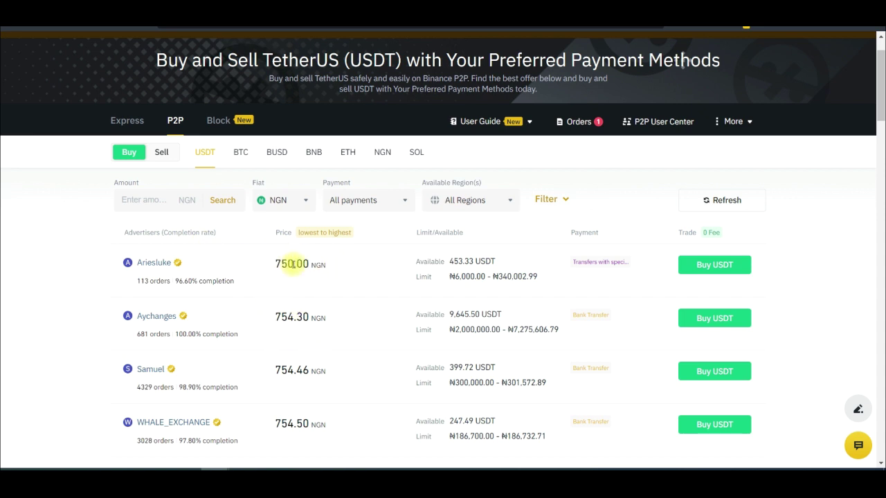
pyautogui.moveTo(276, 263); pyautogui.dragTo(319, 264)
pyautogui.moveTo(275, 317); pyautogui.dragTo(302, 317)
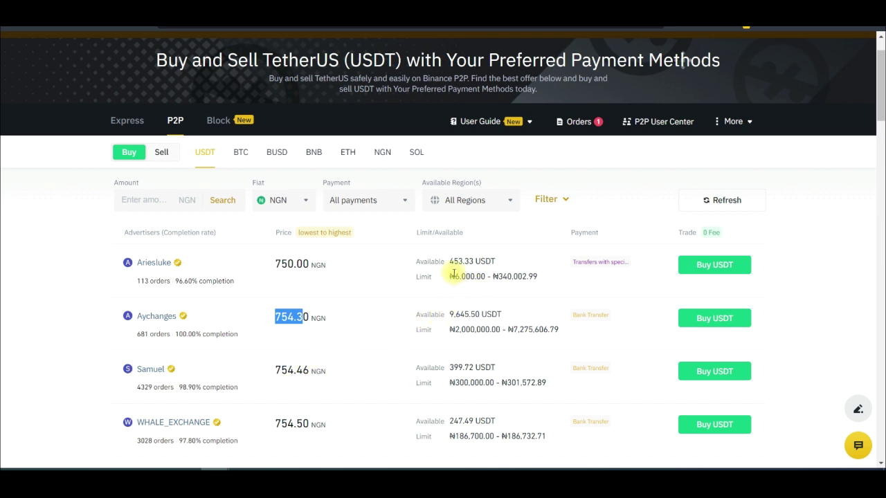
pyautogui.moveTo(450, 277); pyautogui.dragTo(543, 280)
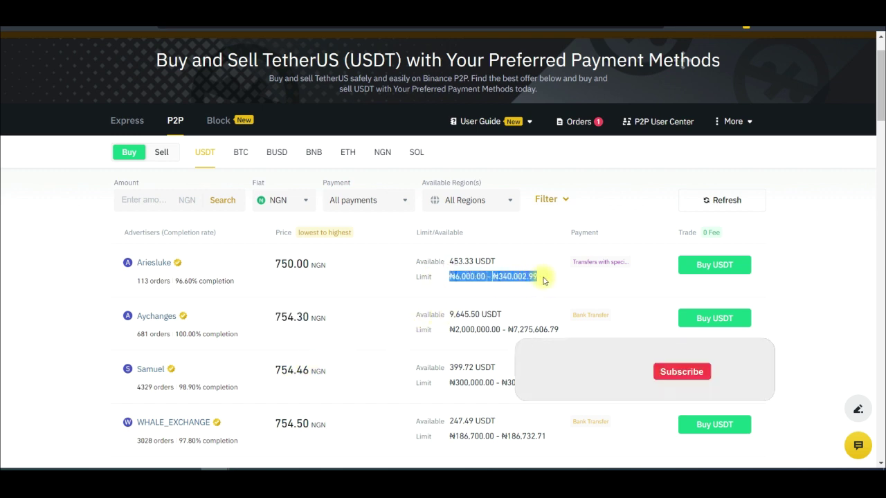
pyautogui.moveTo(274, 316); pyautogui.dragTo(340, 336)
pyautogui.moveTo(449, 330); pyautogui.dragTo(554, 330)
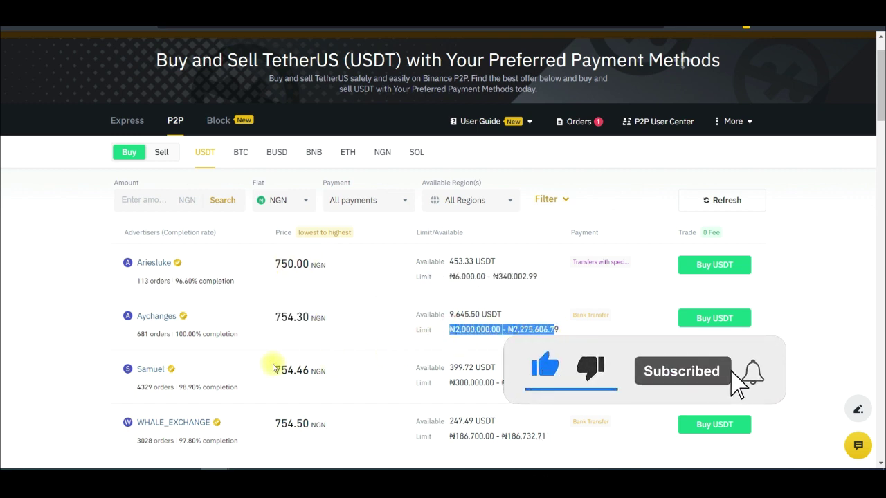
pyautogui.moveTo(276, 367); pyautogui.dragTo(310, 369)
pyautogui.moveTo(449, 382); pyautogui.dragTo(475, 383)
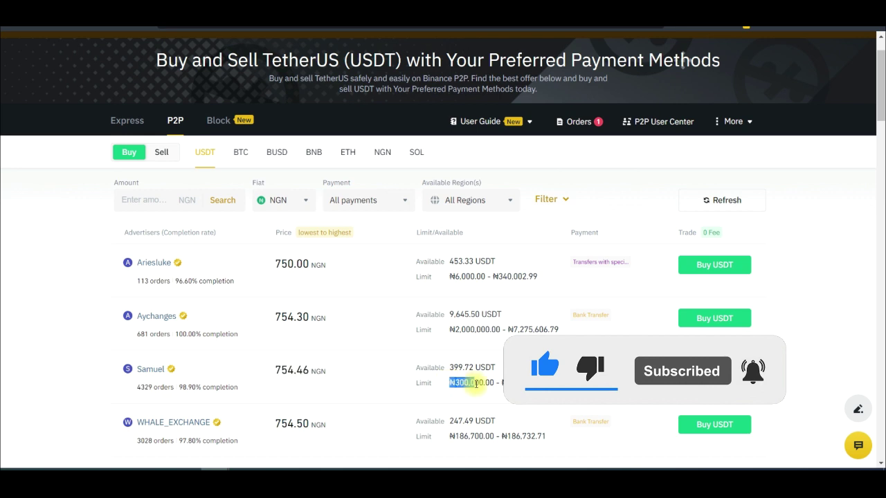
# - Show the Binance P2P offers for selling USDT and examine the prices and limits of the top two
pyautogui.click(161, 153)
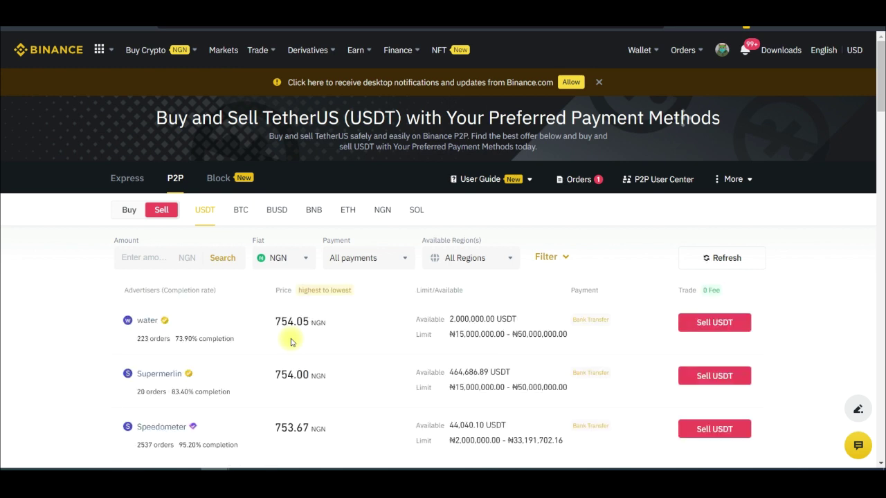
pyautogui.moveTo(273, 321); pyautogui.dragTo(321, 324)
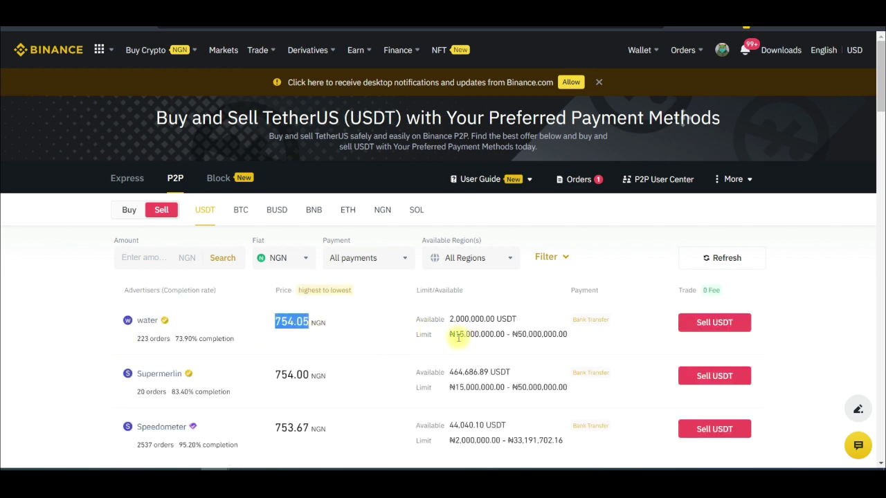
pyautogui.moveTo(449, 336); pyautogui.dragTo(515, 345)
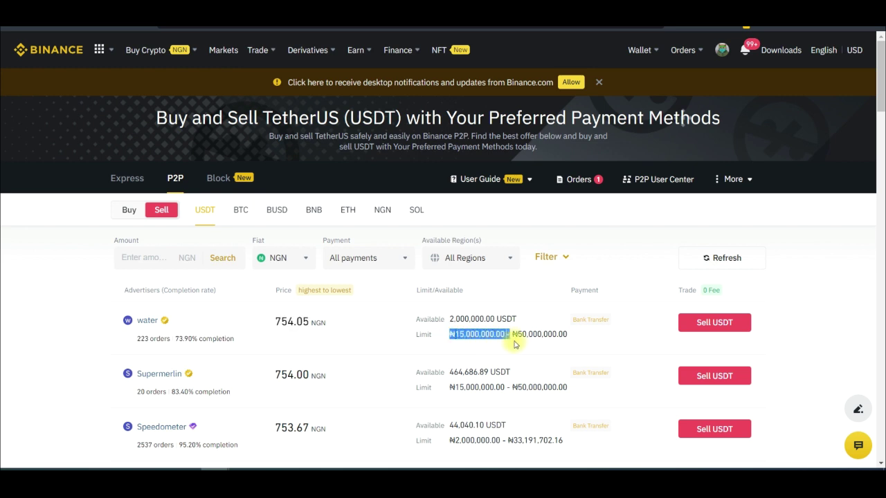
pyautogui.moveTo(277, 321); pyautogui.dragTo(321, 323)
pyautogui.moveTo(453, 334); pyautogui.dragTo(565, 336)
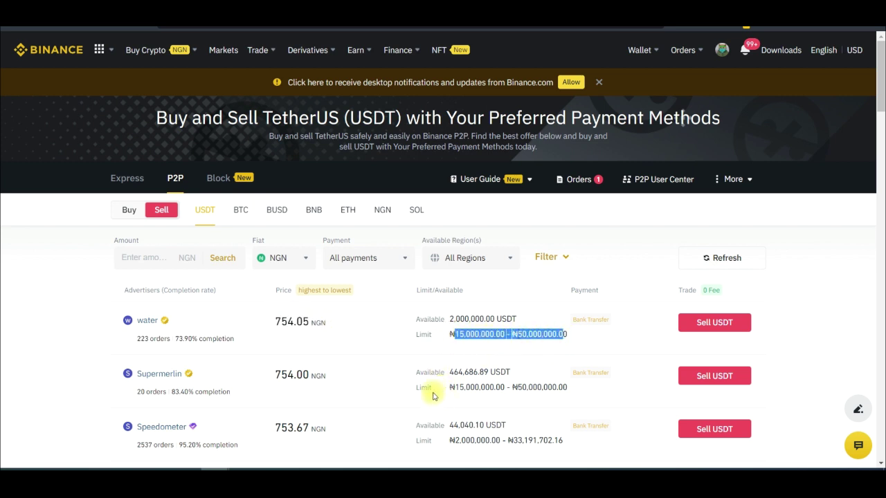
pyautogui.doubleClick(280, 372)
pyautogui.moveTo(449, 388); pyautogui.dragTo(509, 387)
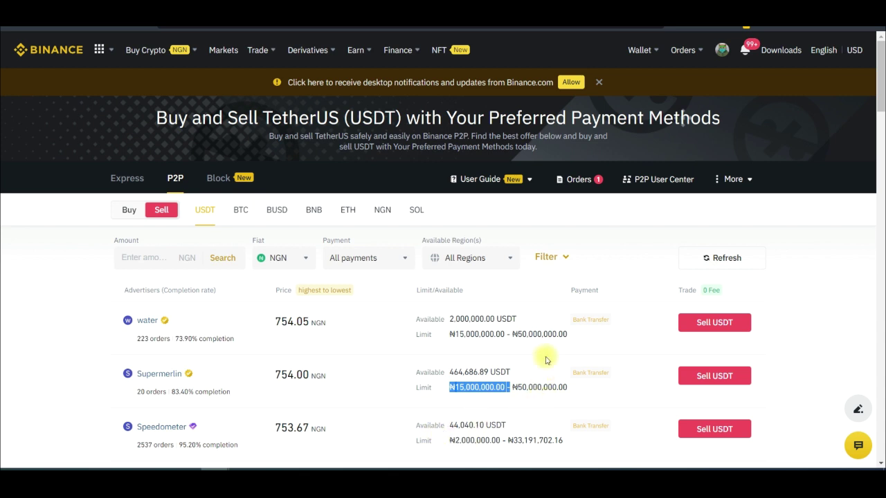
# - Open the processing 456.50 USDT sell order and review its order and payment confirmation details
pyautogui.moveTo(583, 182)
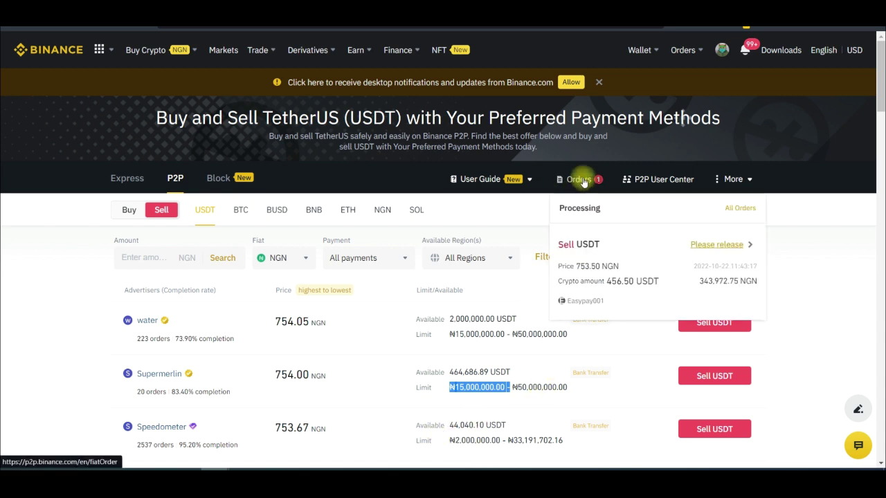
pyautogui.click(583, 182)
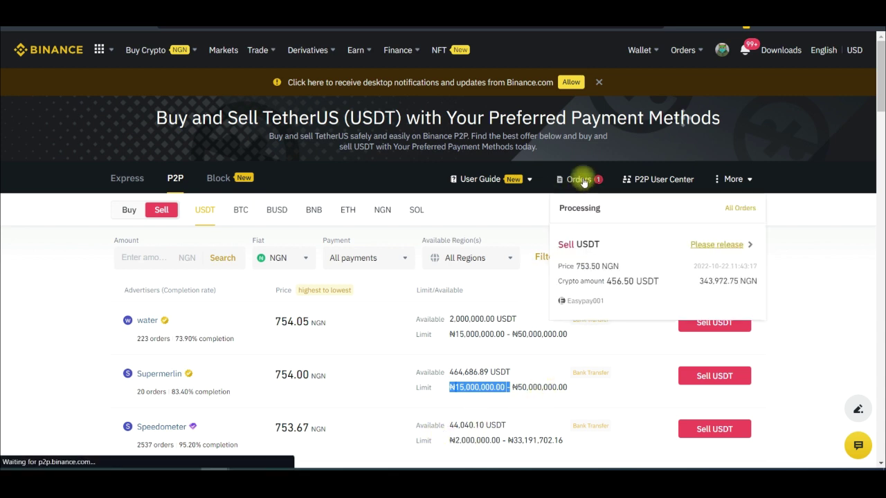
pyautogui.click(721, 259)
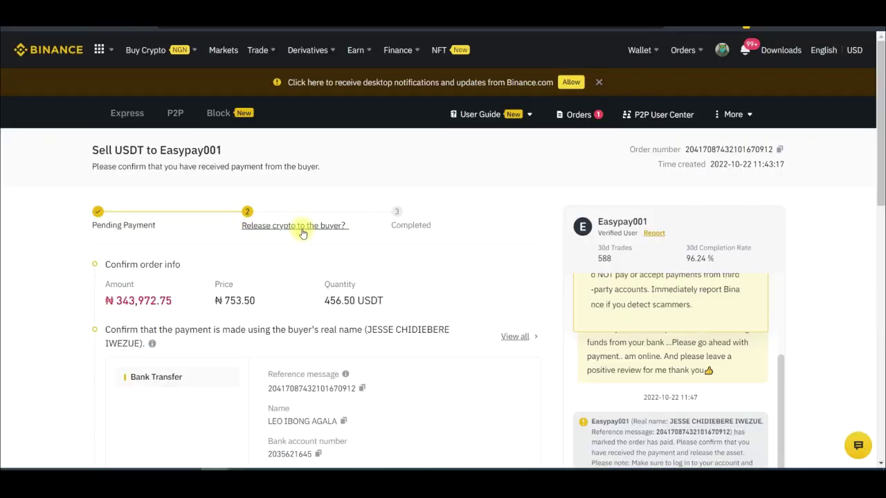
pyautogui.scroll(-2, 301, 233)
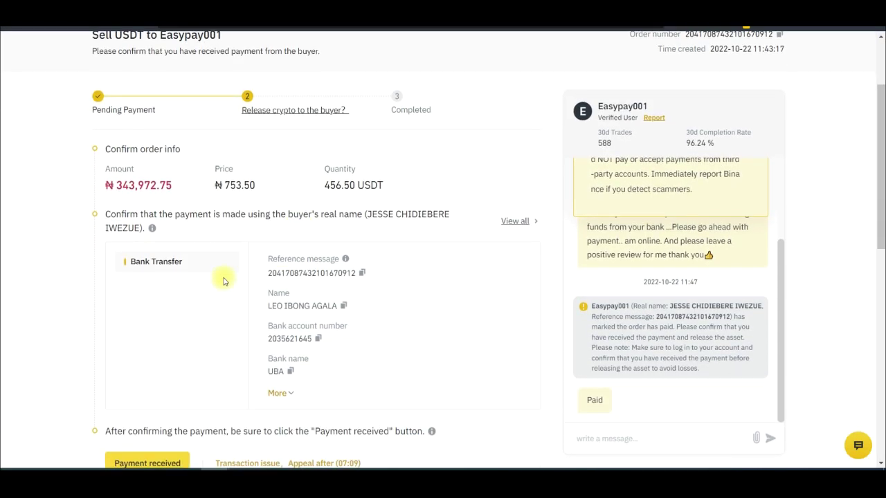
pyautogui.moveTo(350, 260)
pyautogui.scroll(2, 339, 263)
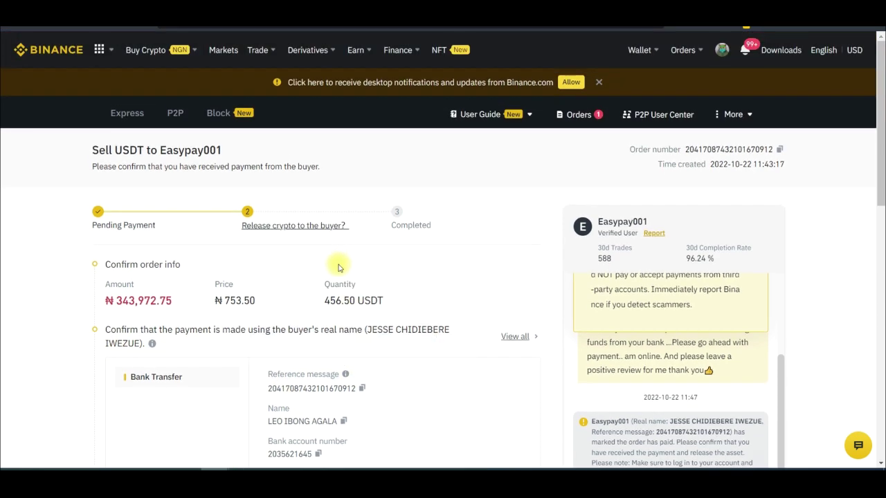
# - Mark the buyer's payment as received, confirm the correct amount and release the USDT by entering the authenticator code
pyautogui.scroll(-4, 290, 280)
pyautogui.scroll(-4, 262, 293)
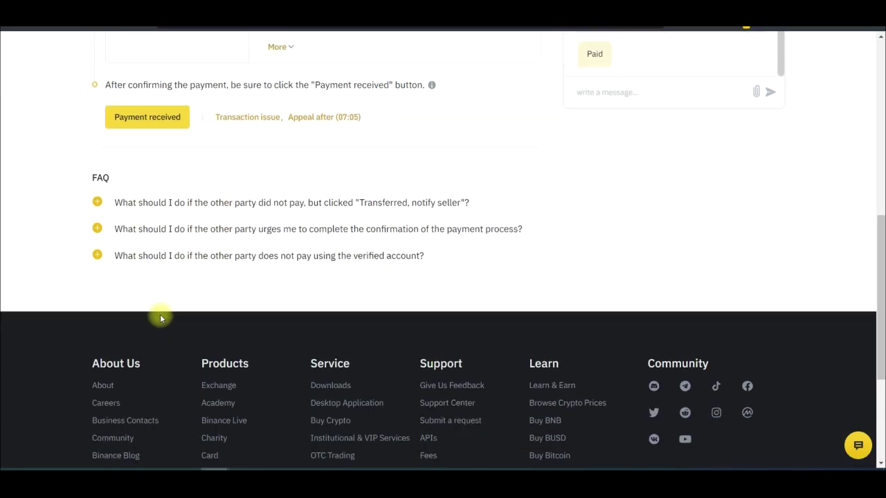
pyautogui.click(137, 123)
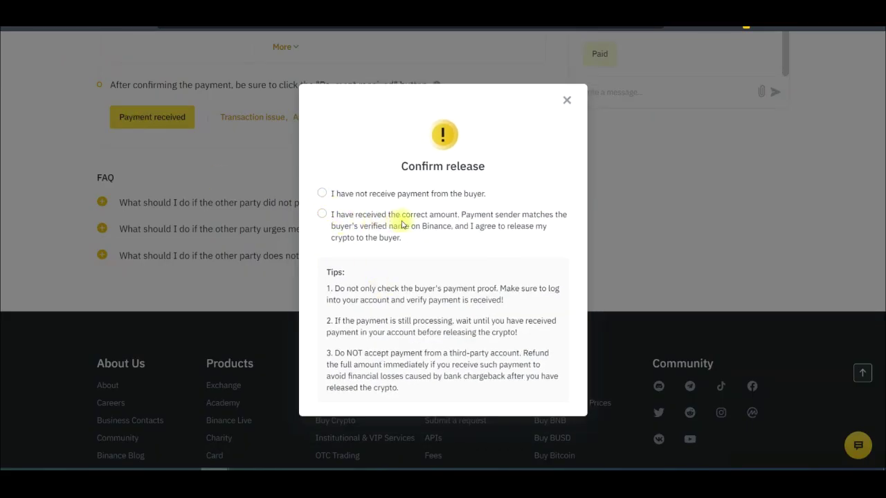
pyautogui.click(322, 214)
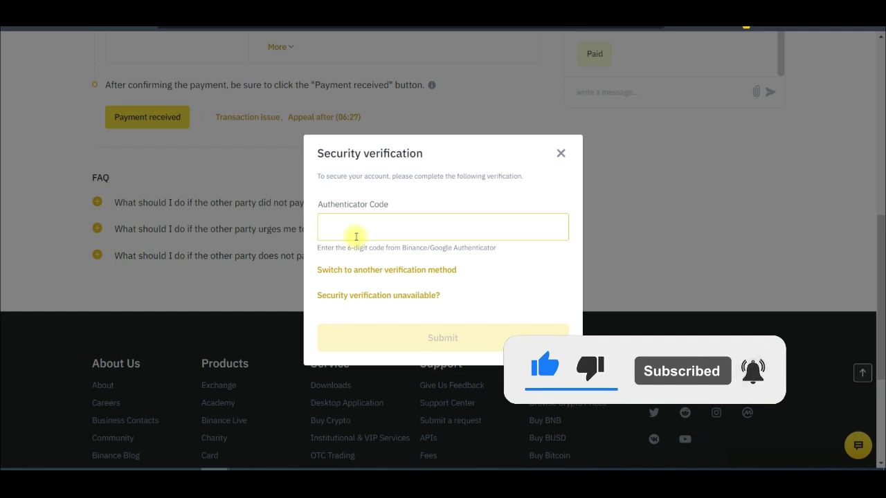
pyautogui.hotkey('ctrl', 'v')
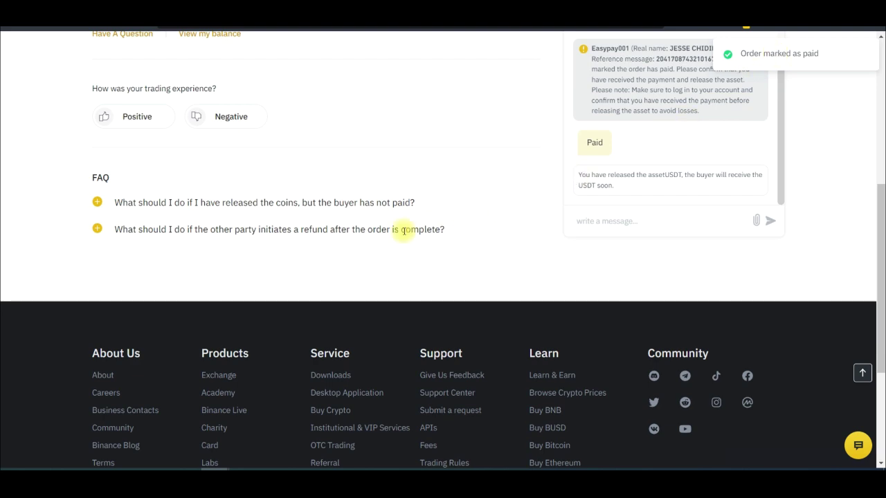
pyautogui.scroll(3, 485, 236)
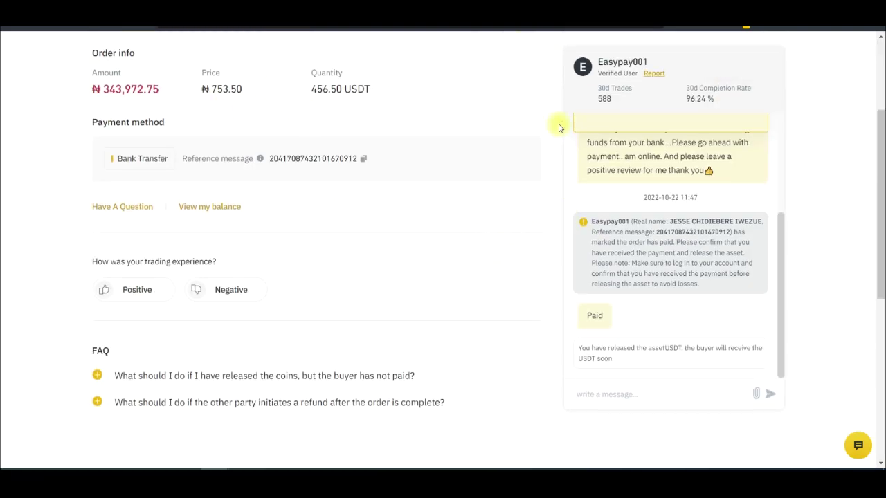
pyautogui.scroll(3, 599, 260)
pyautogui.scroll(2, 566, 263)
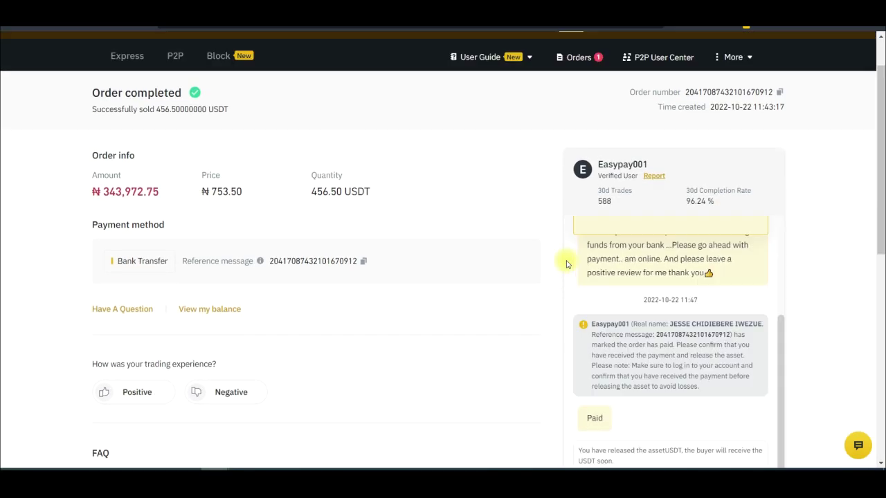
pyautogui.scroll(1, 565, 263)
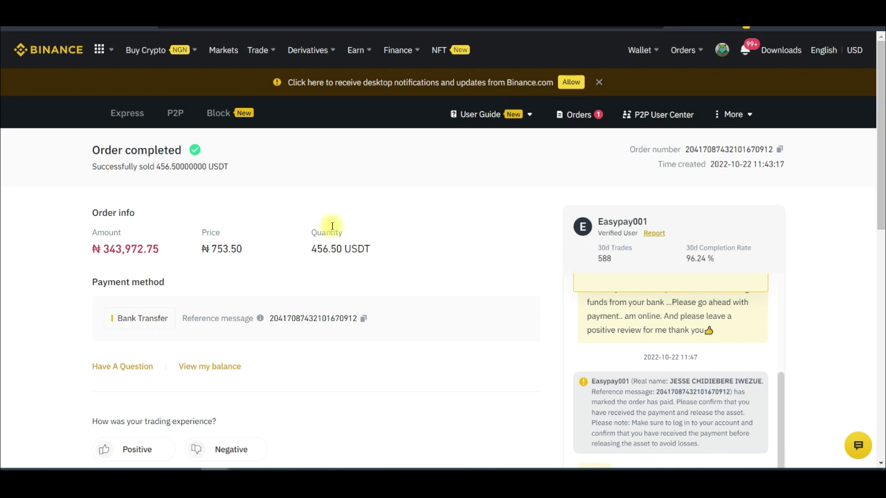